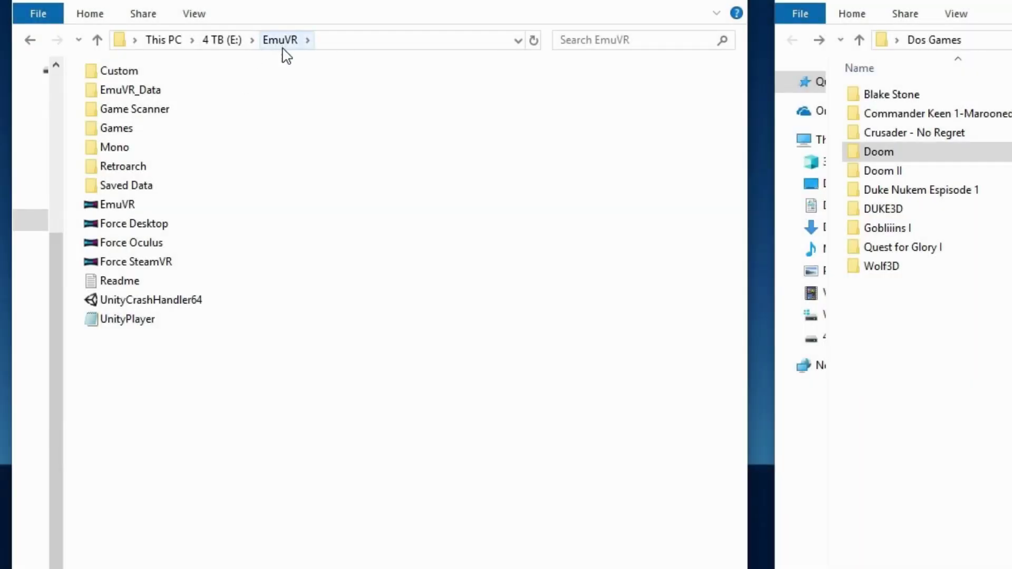
Inside EmuVR\Games, create a new folder named DOS and open it
double_click(122, 132)
right_click(325, 124)
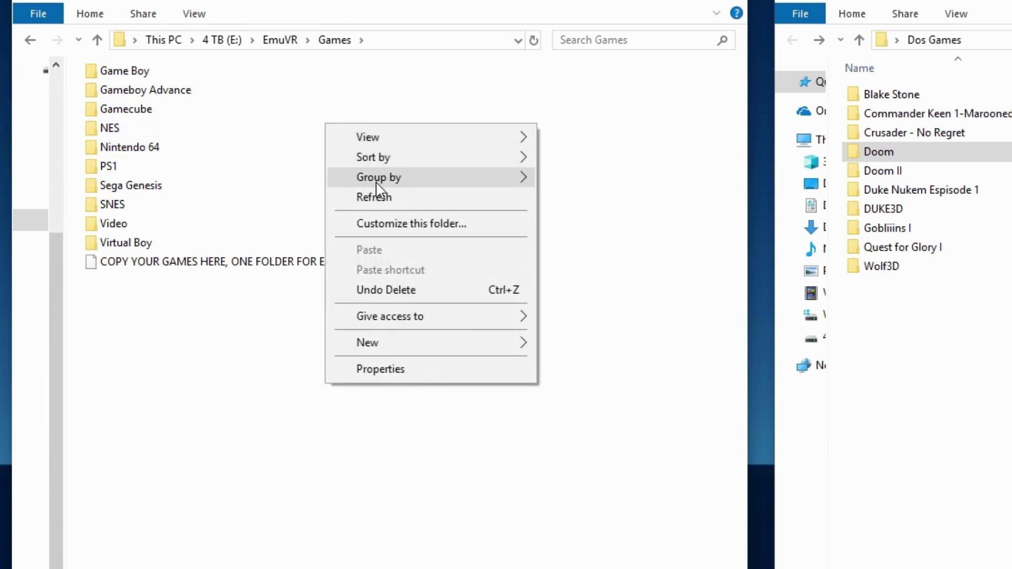
mouse_move(388, 343)
click(539, 349)
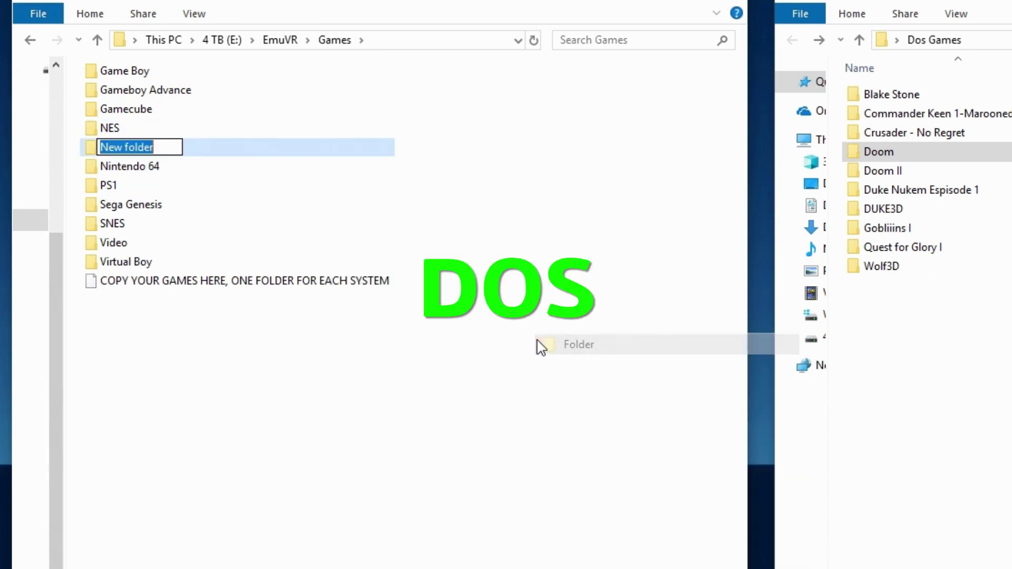
text(DOS)
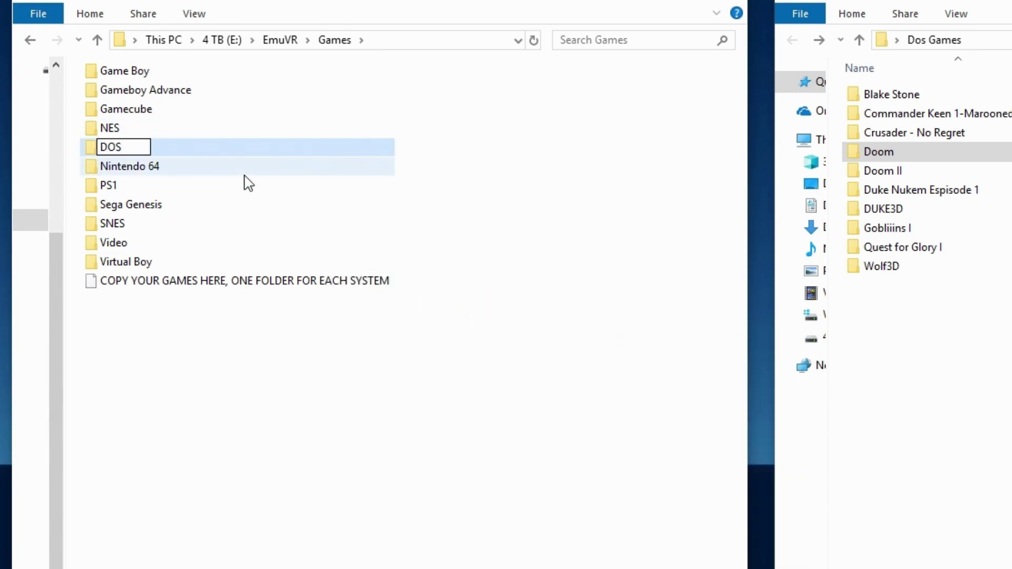
click(232, 351)
double_click(113, 74)
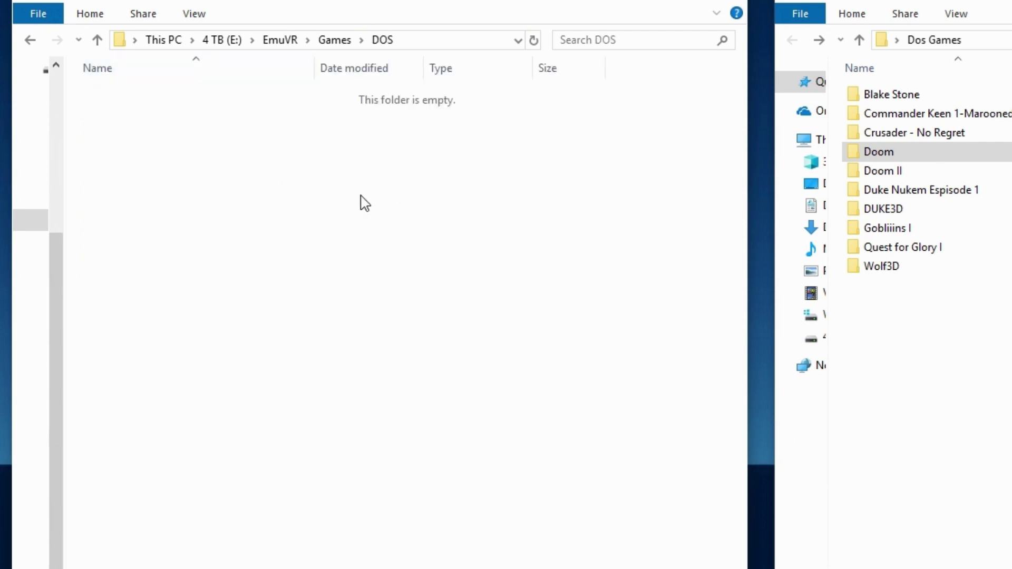
Copy Doom into Games\DOS, open Doom\doom sorted by Type, and select the DOOM application
drag(885, 153, 205, 177)
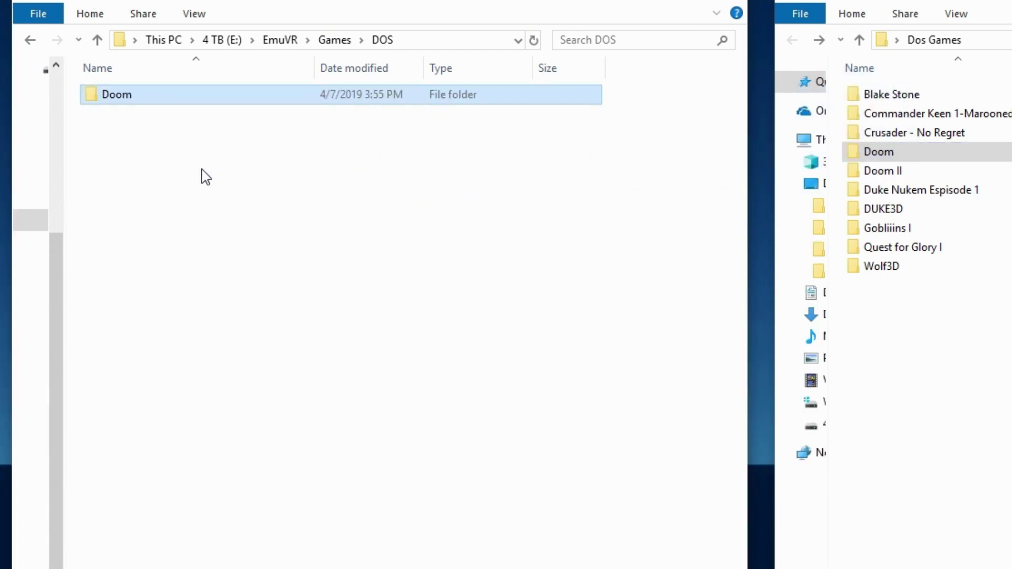
double_click(121, 98)
double_click(121, 97)
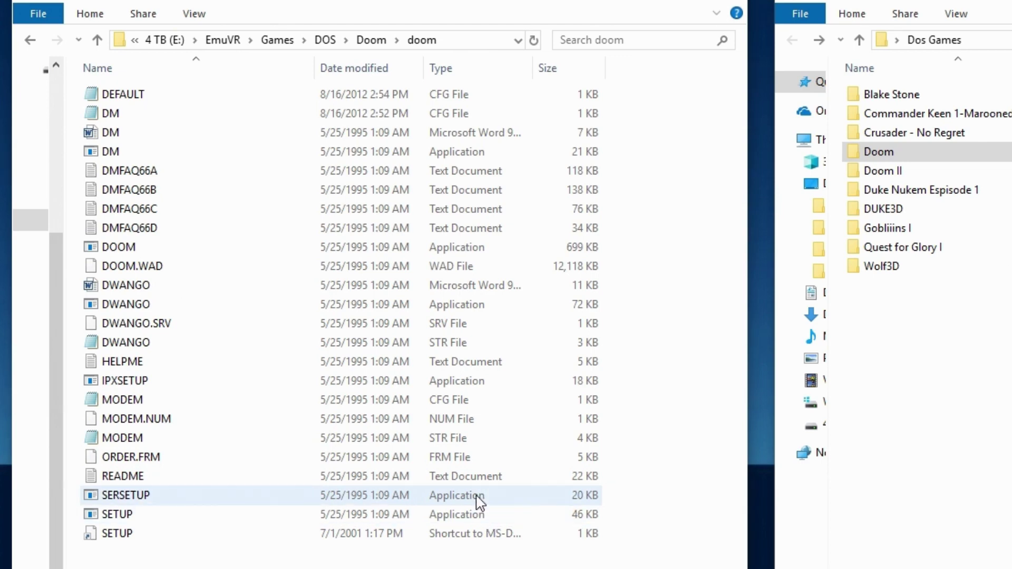
click(468, 74)
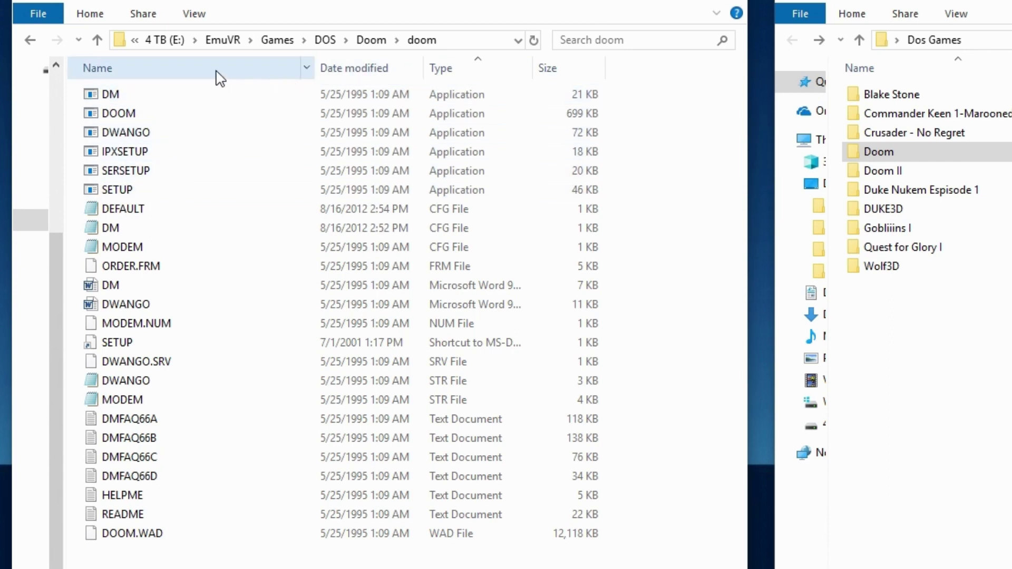
click(125, 122)
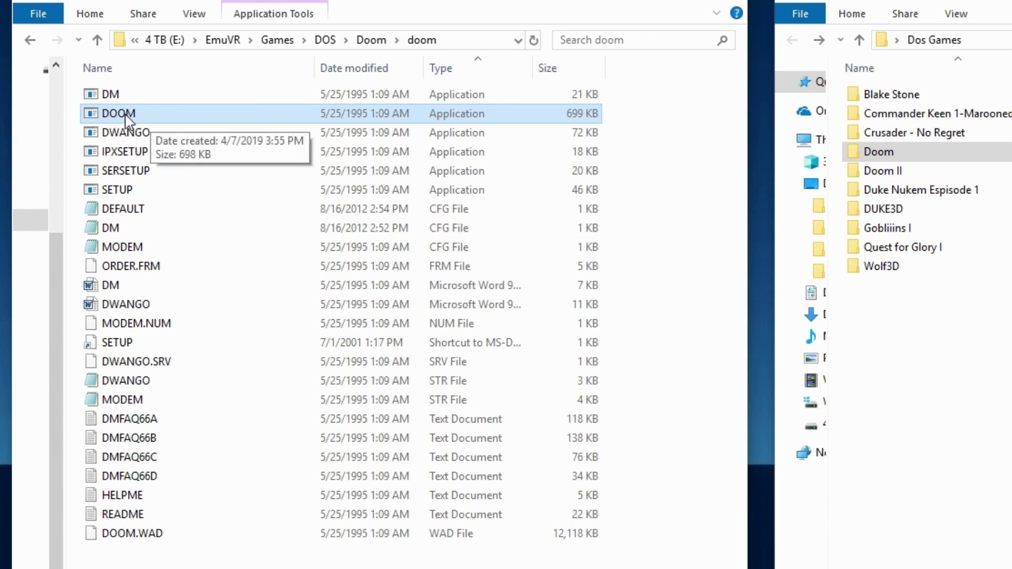
right_click(127, 117)
click(199, 491)
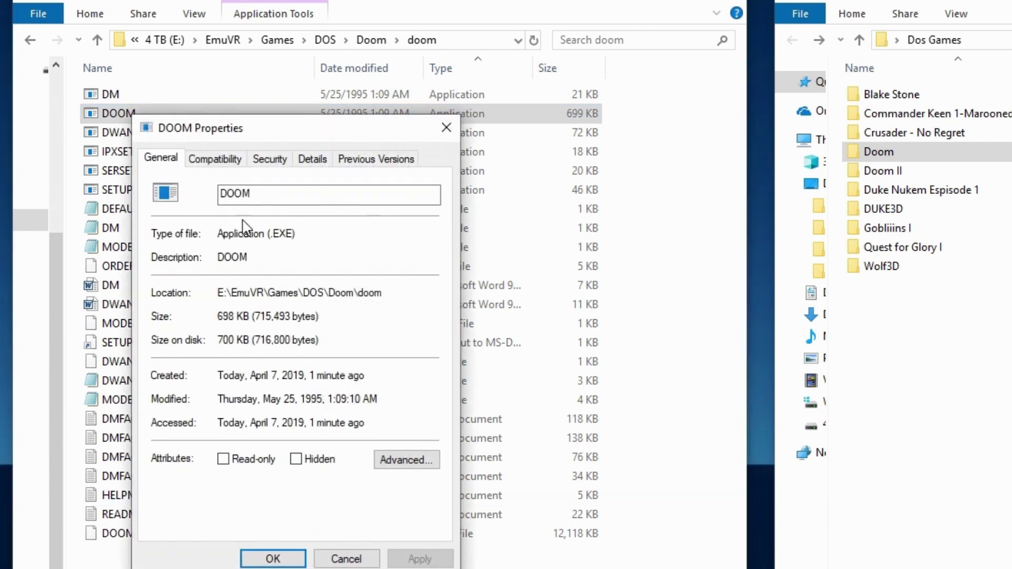
drag(297, 233, 261, 232)
drag(249, 193, 220, 191)
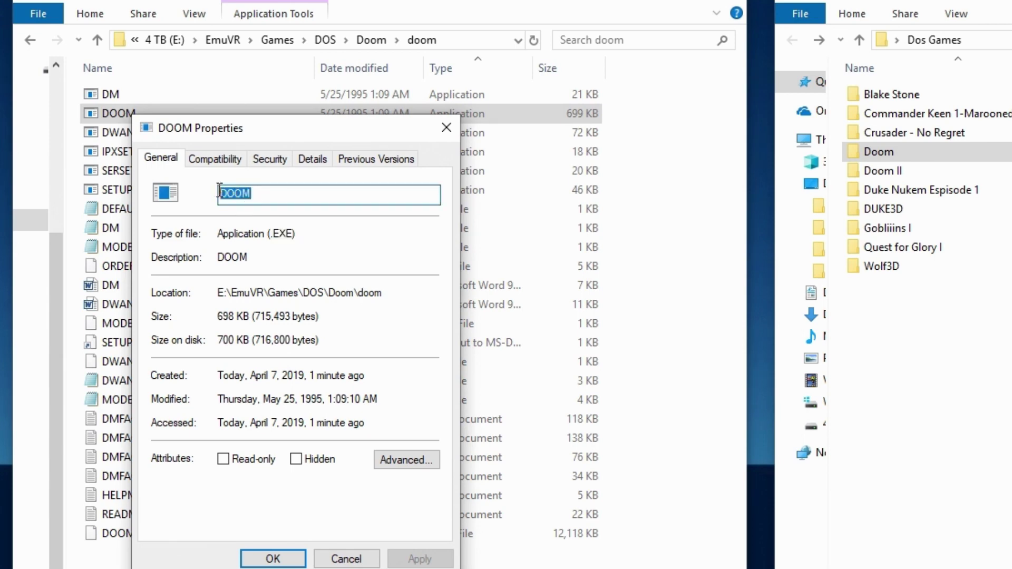
click(350, 558)
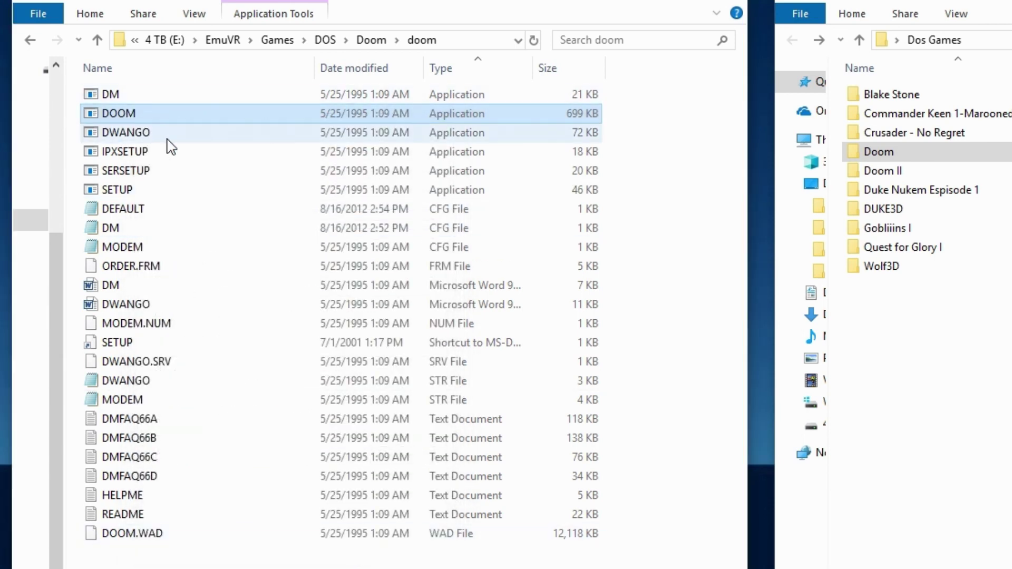
click(140, 113)
right_click(297, 565)
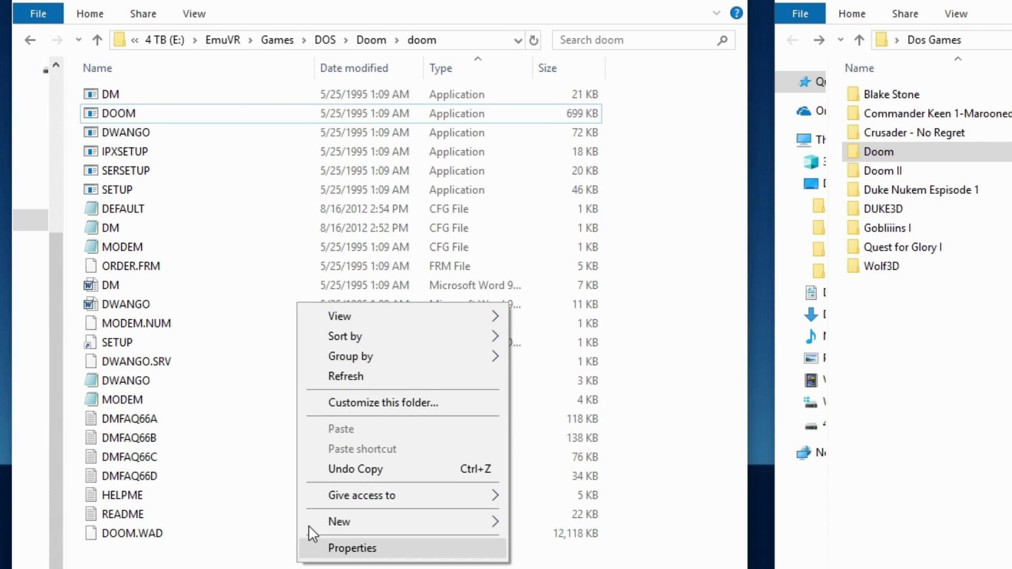
Add a New Text Document with its default name to the doom folder and open it
mouse_move(369, 527)
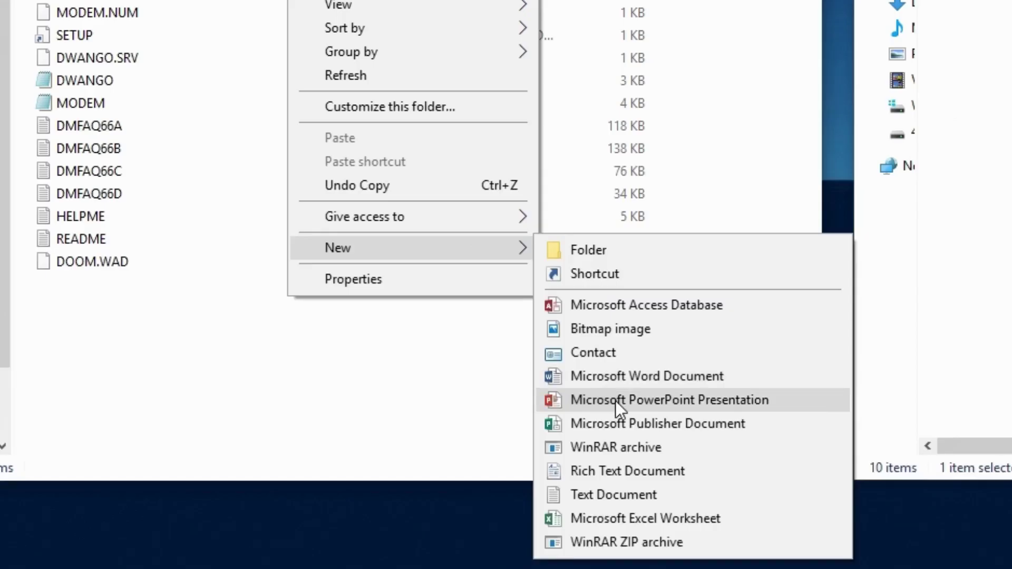
click(620, 495)
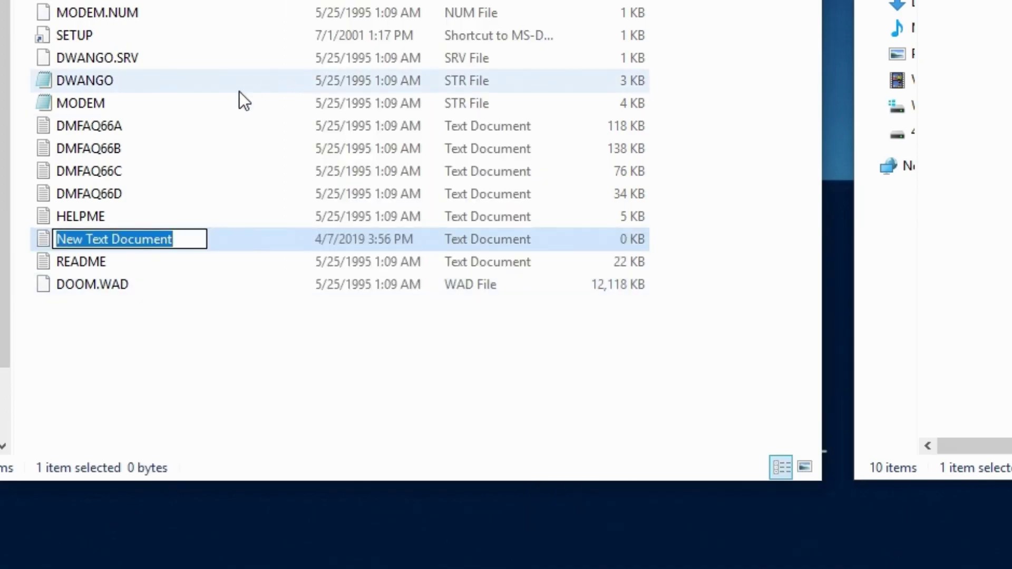
key(Return)
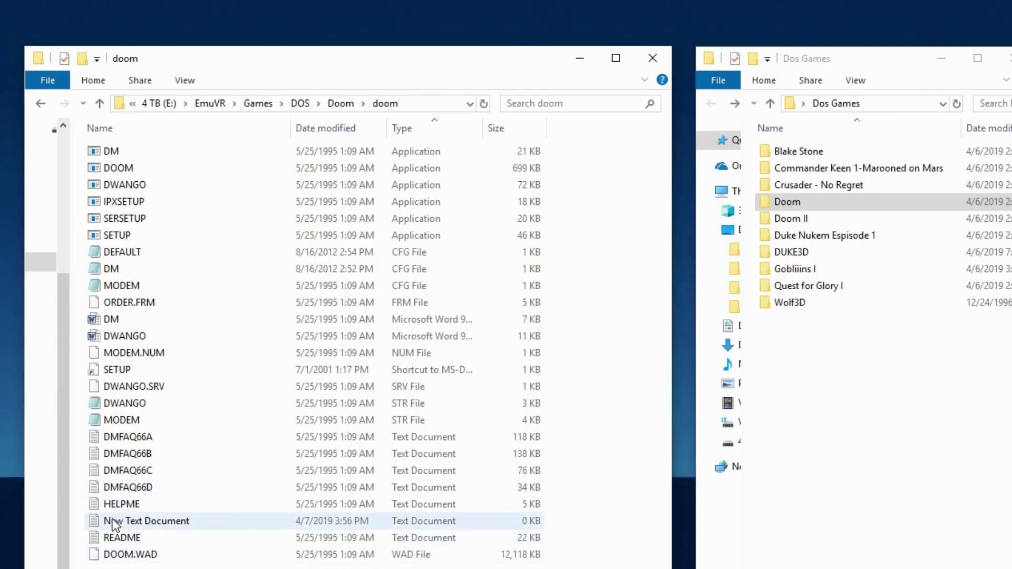
double_click(146, 520)
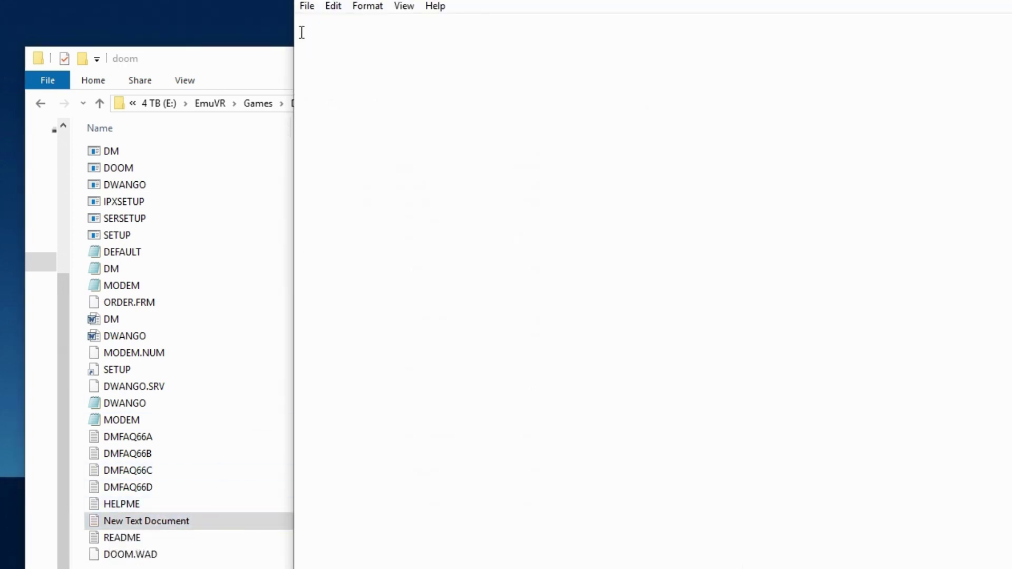
Save the empty document in the doom folder as DOOM.EXE.evrdos and close Notepad
click(308, 5)
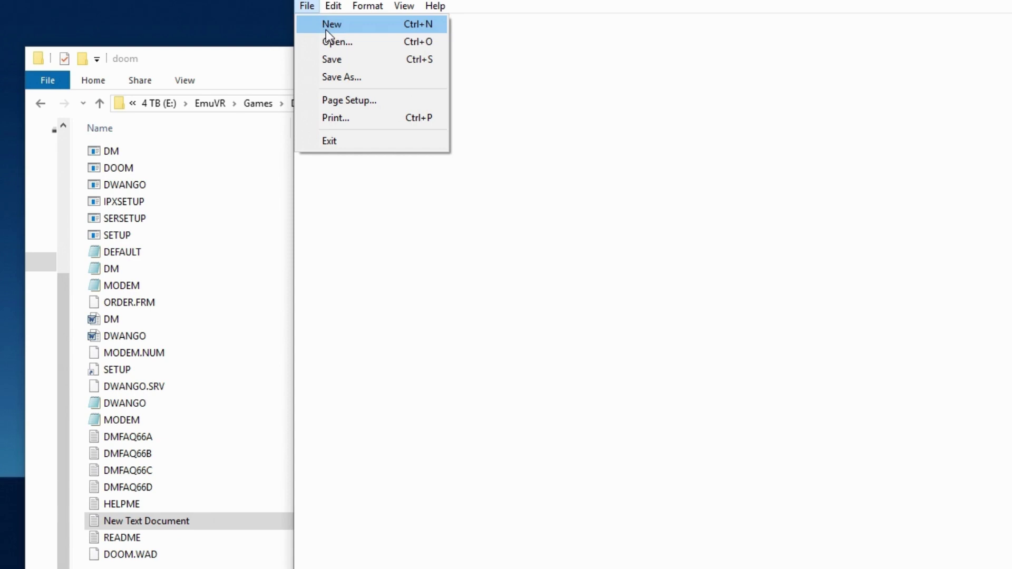
click(340, 77)
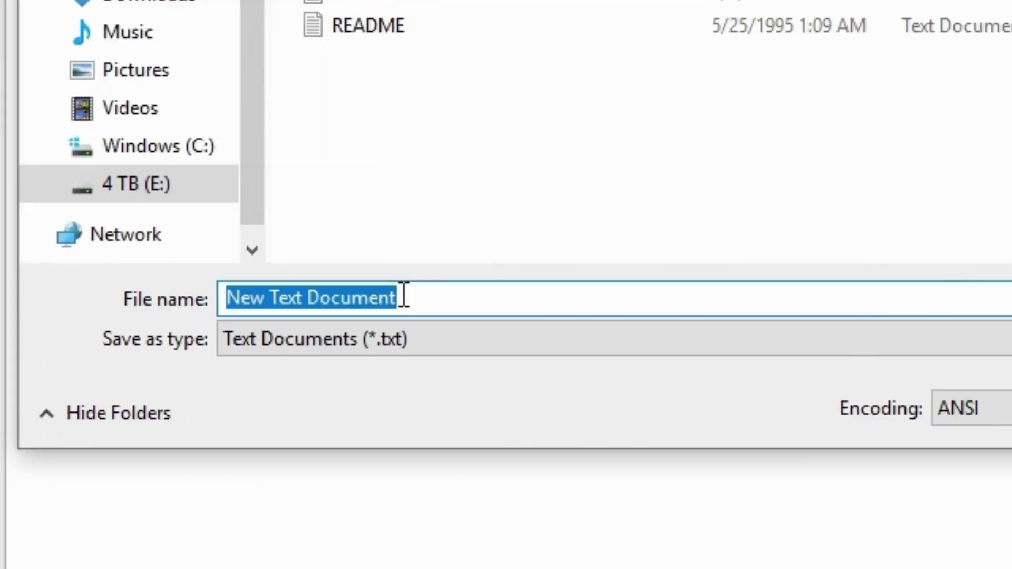
click(493, 363)
key(ctrl+a)
text(DOOM)
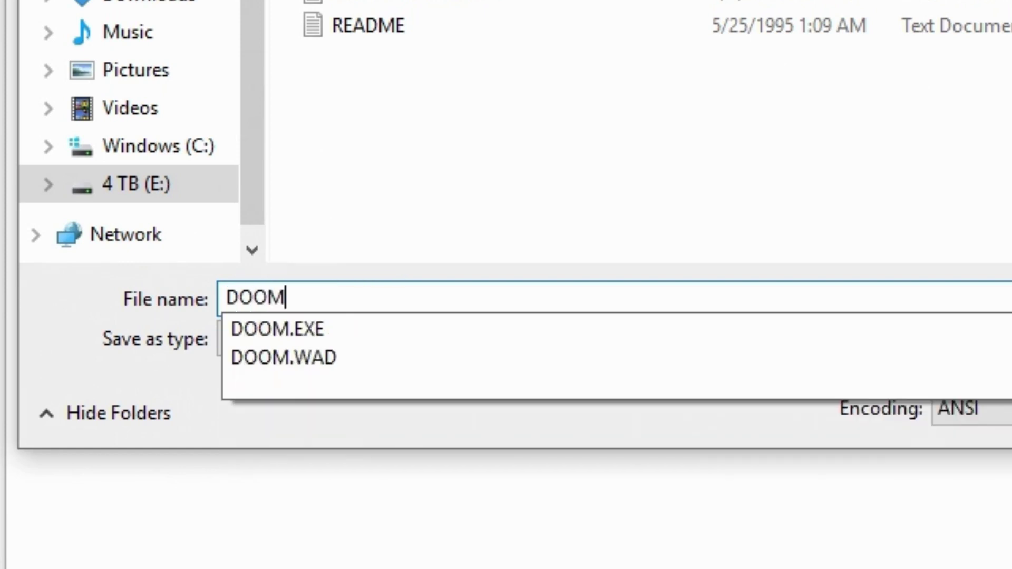
key(Down)
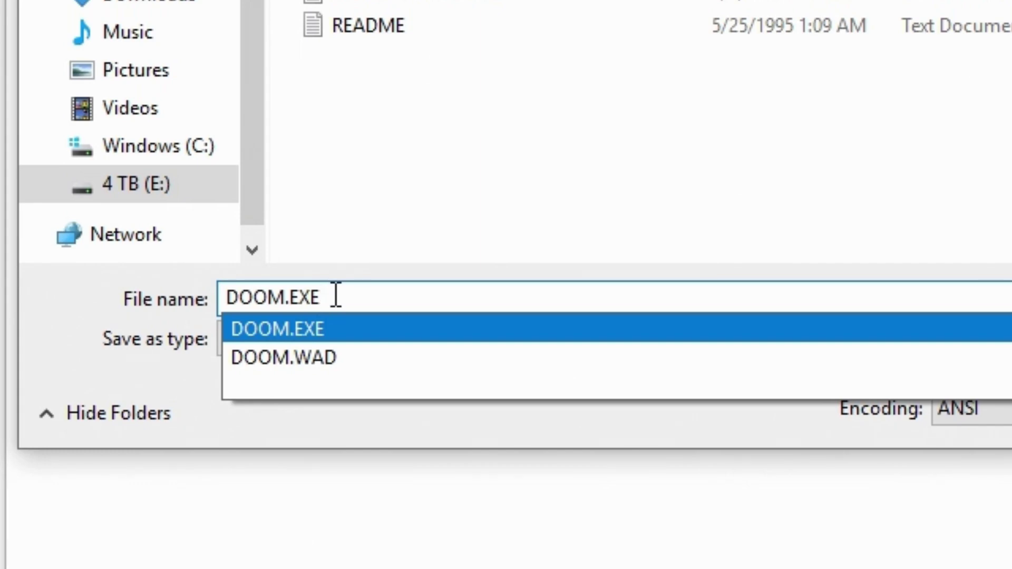
text(.)
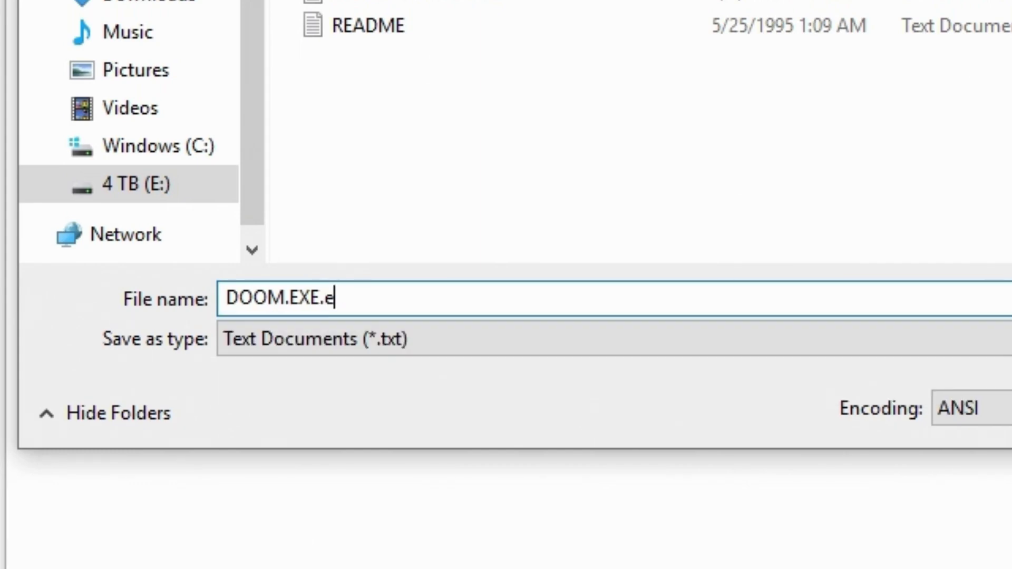
text(evrdos)
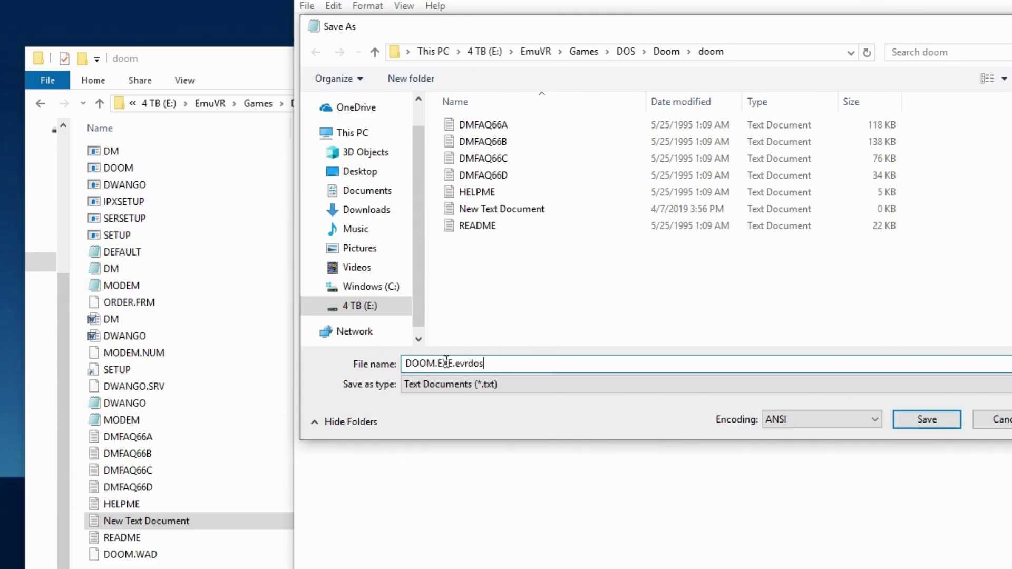
click(918, 422)
key(alt+F4)
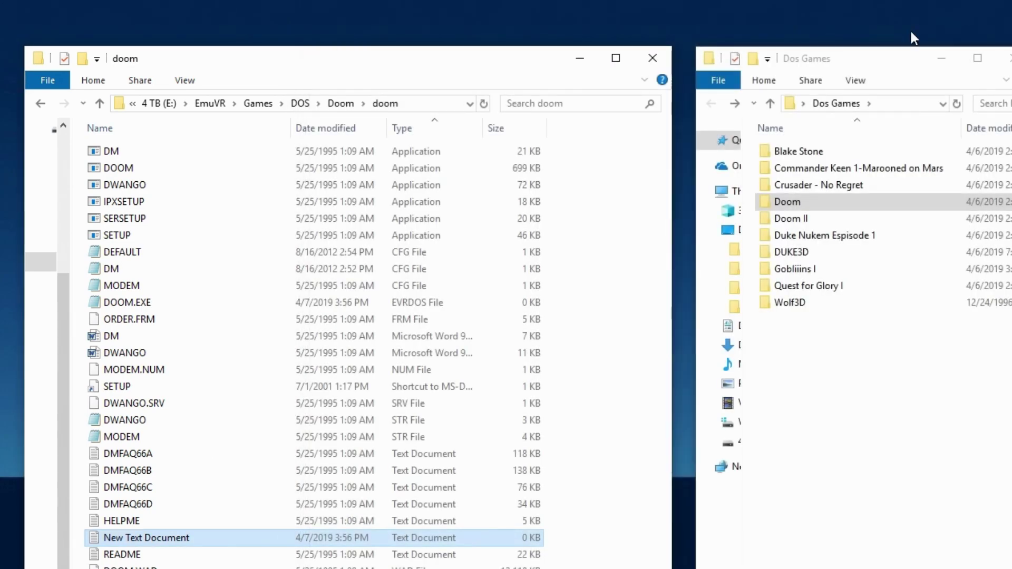
Check the new DOOM.EXE file, then go to EmuVR\Game Scanner and select the scanner application
click(120, 547)
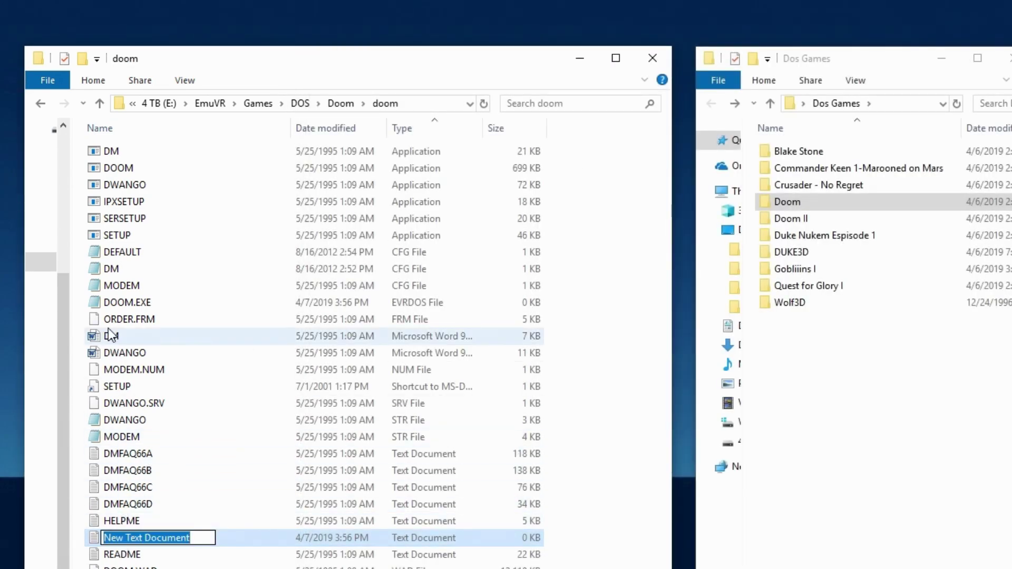
click(118, 306)
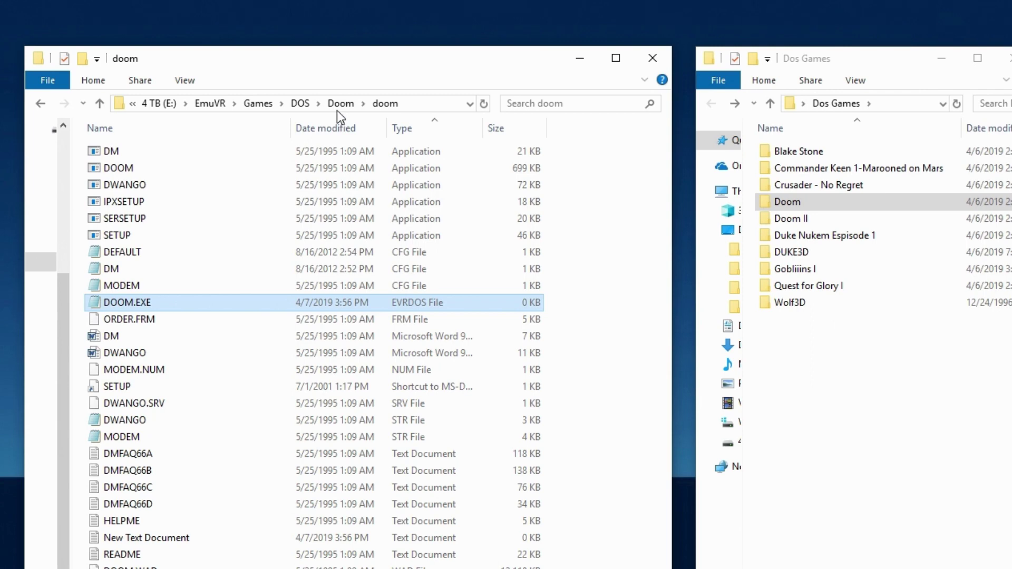
click(212, 105)
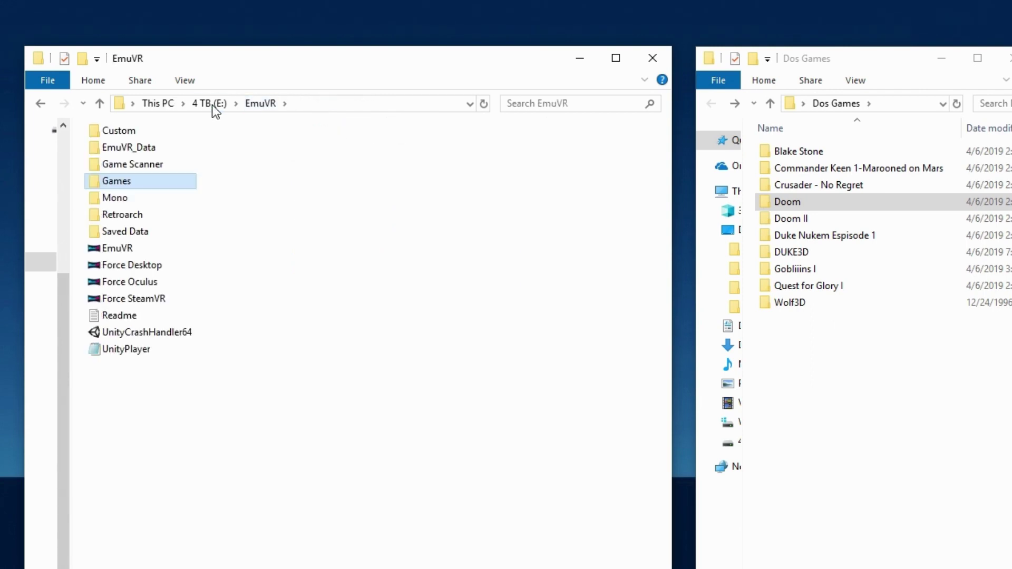
double_click(139, 163)
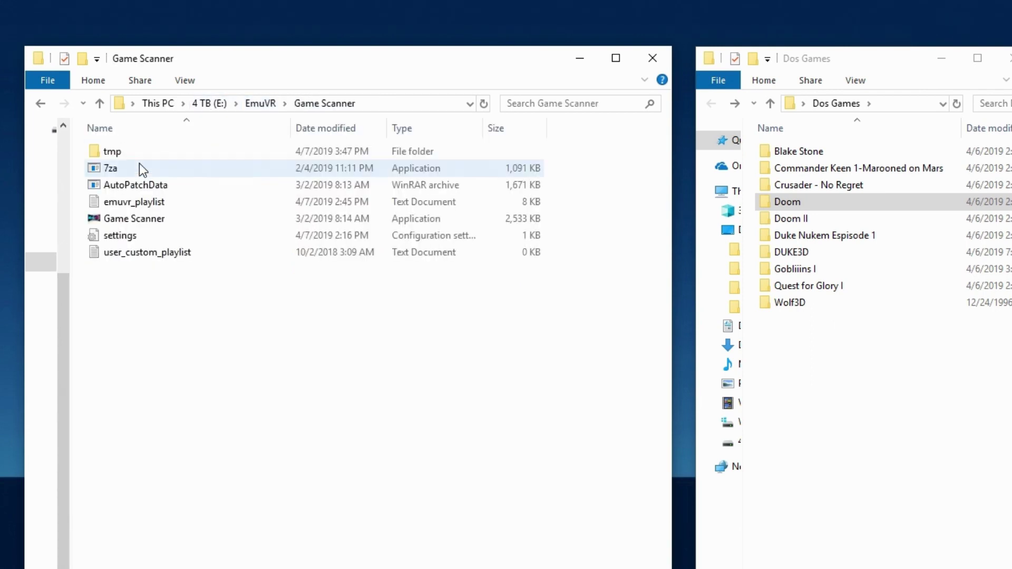
click(132, 220)
Launch the EmuVR Game Scanner and autofill the game folders, dismissing the completion message
double_click(131, 220)
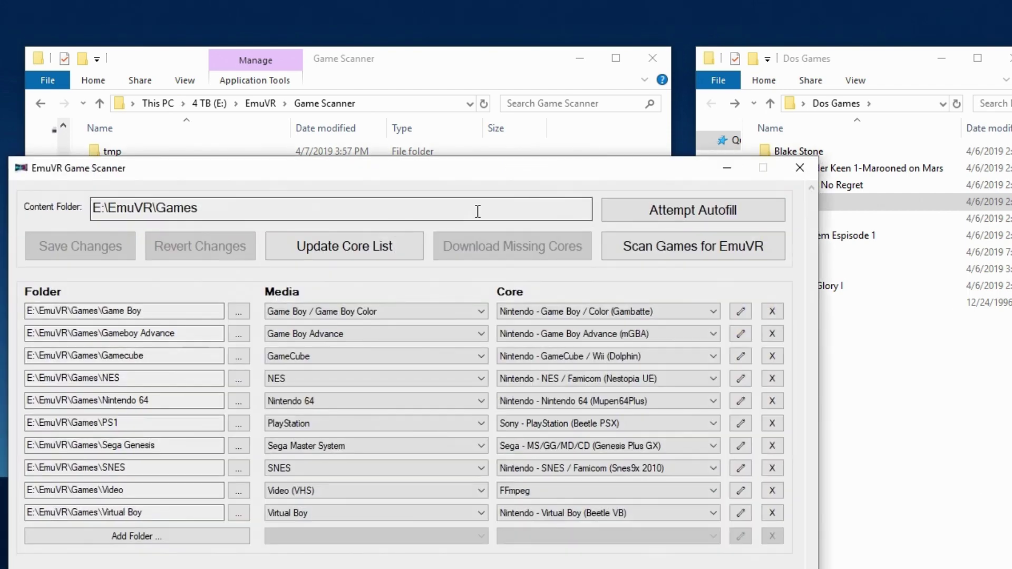
click(678, 210)
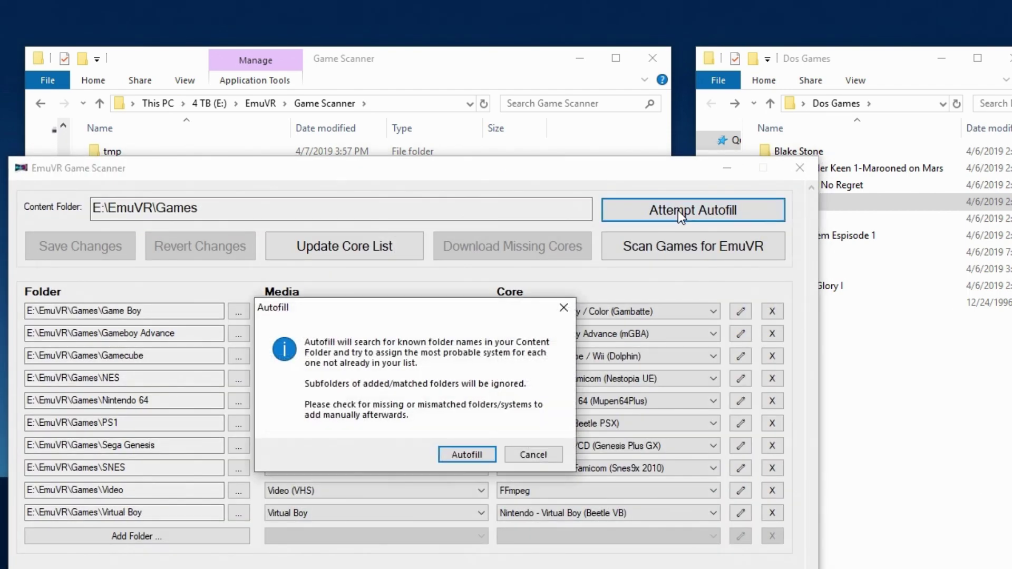
click(459, 455)
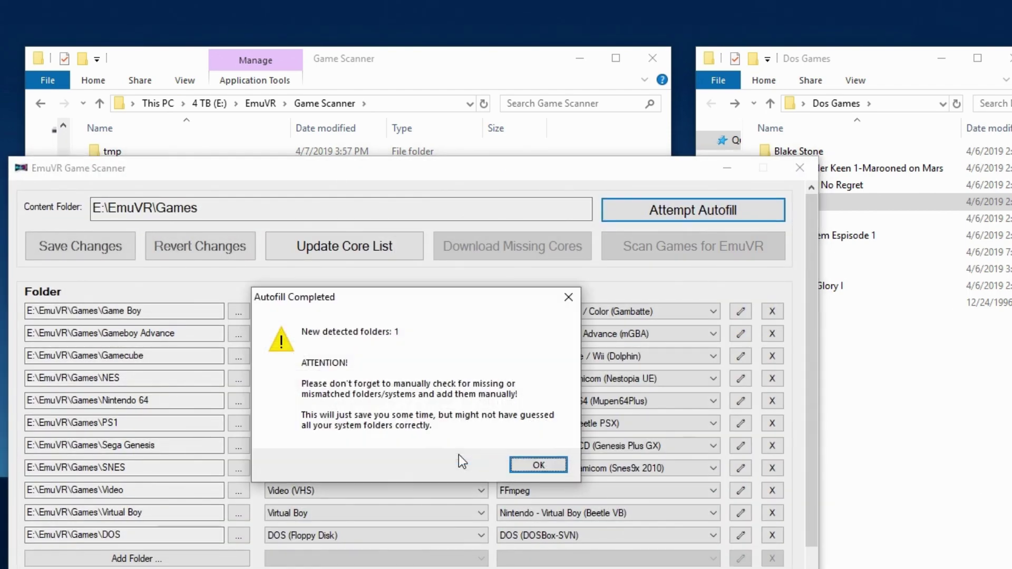
click(540, 464)
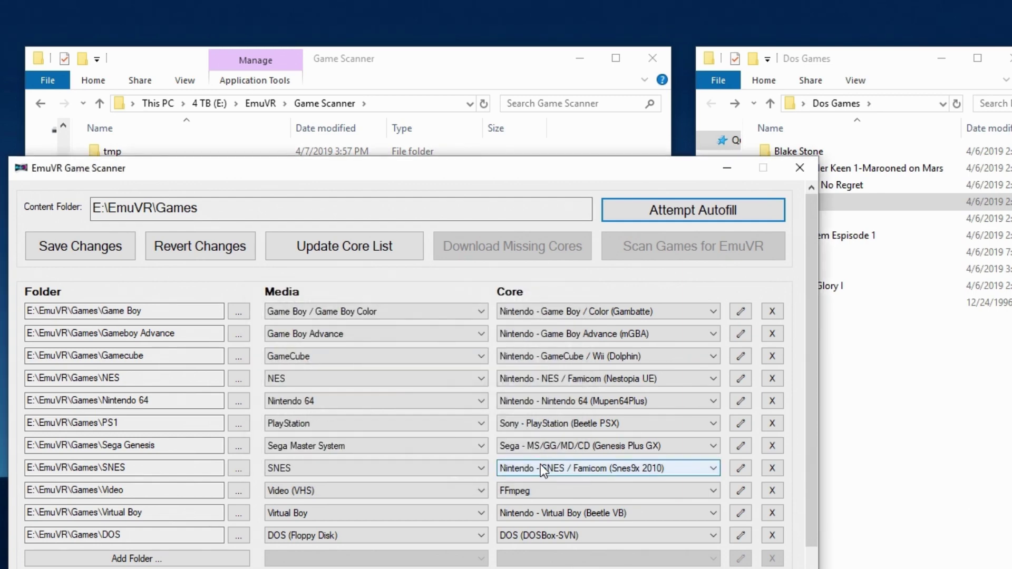
Save the DOS folder mapping to DOSBox-SVN and update the core list
click(100, 243)
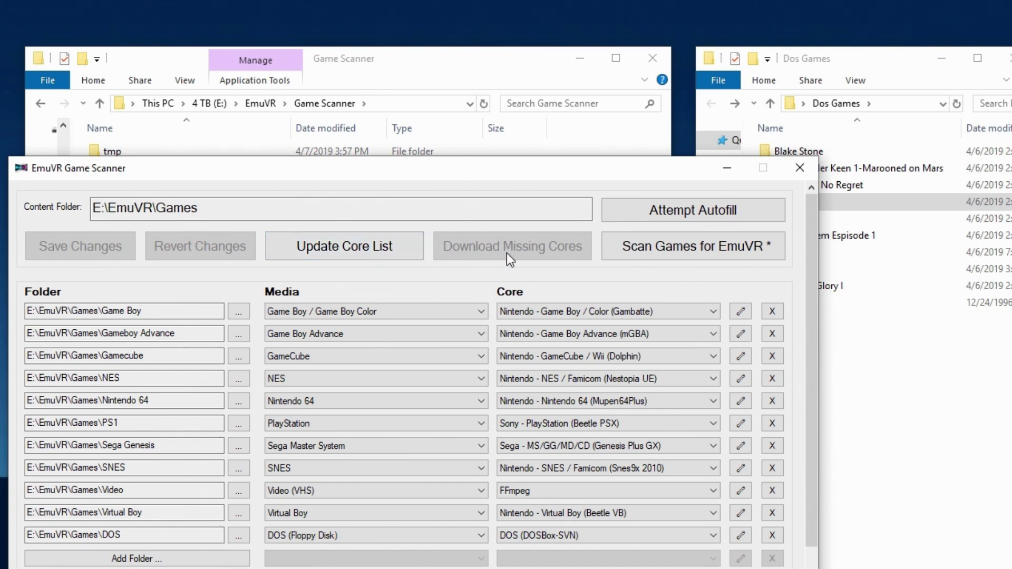
click(330, 245)
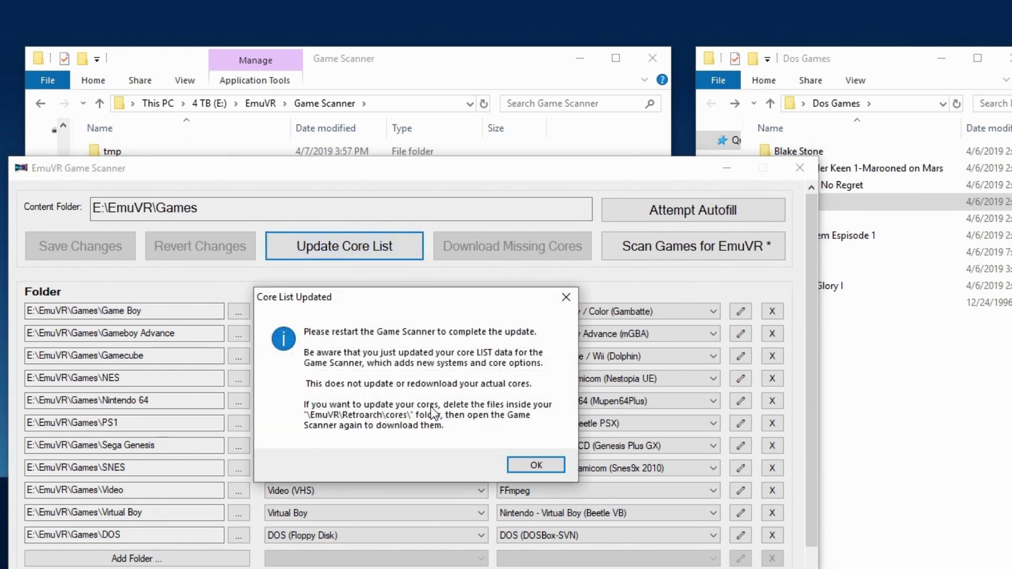
click(536, 466)
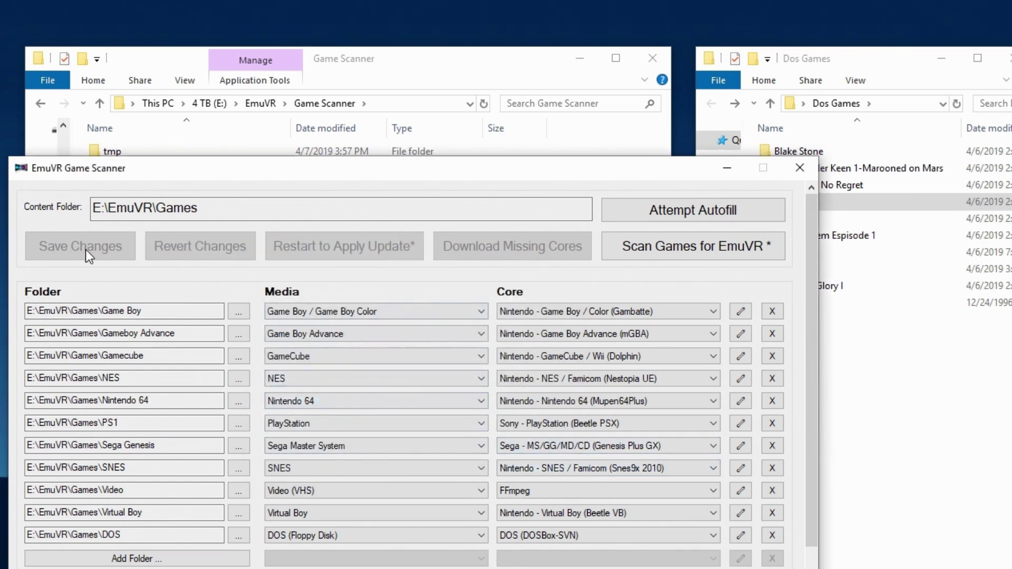
Scan games for EmuVR, building an 84-game playlist, then close the scanner
click(650, 257)
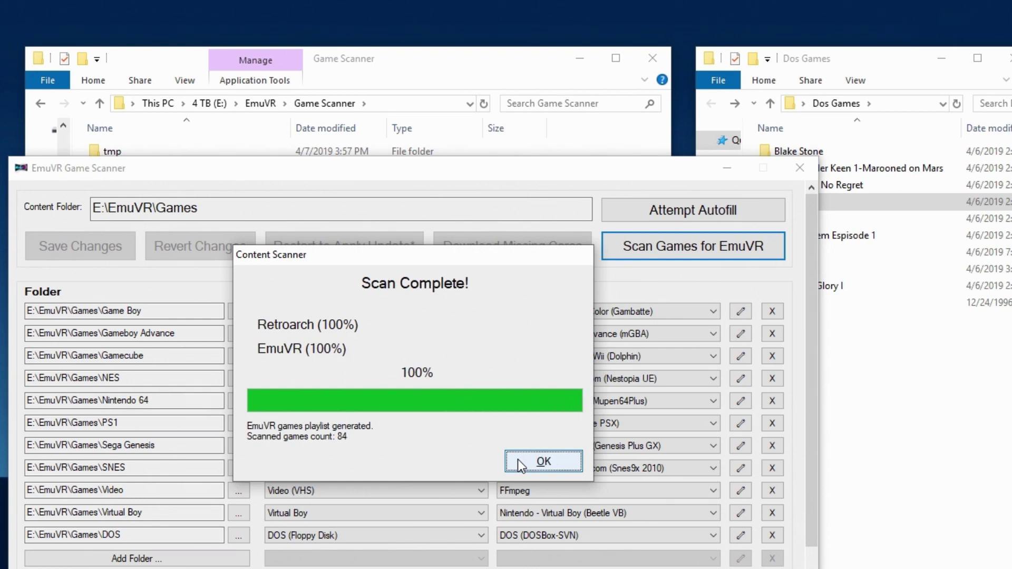
click(536, 460)
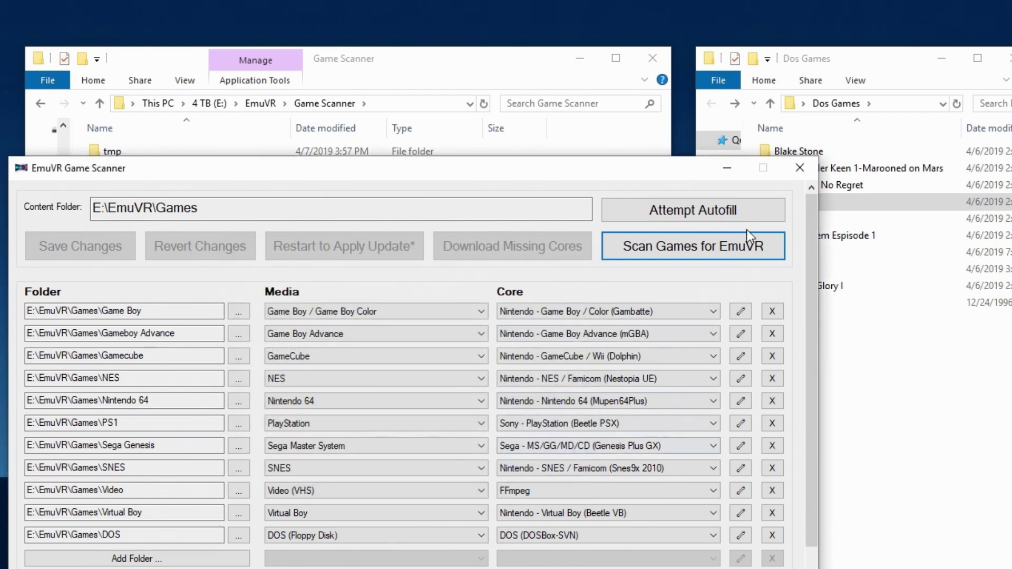
click(809, 164)
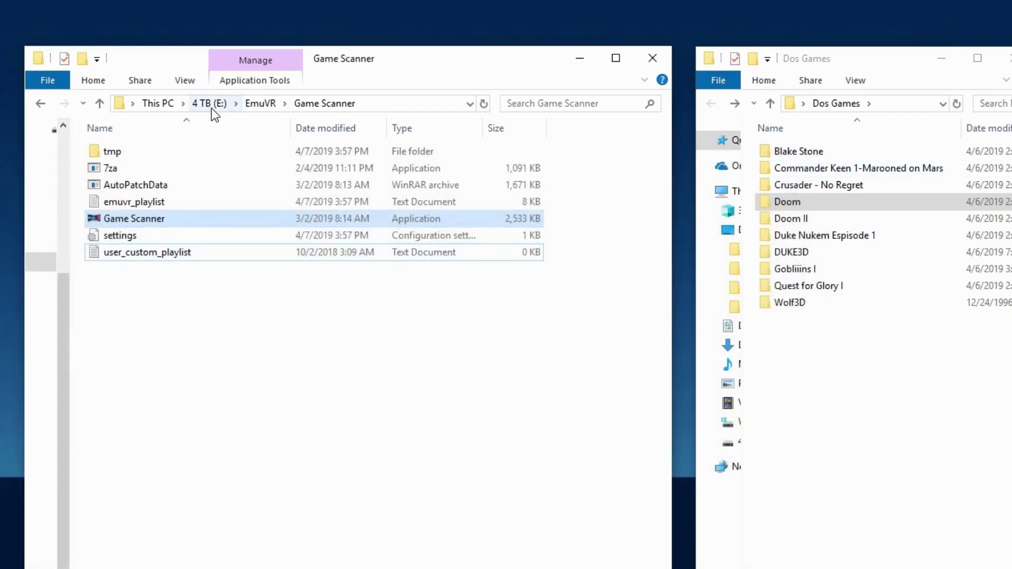
Return to the EmuVR folder to launch EmuVR and run Doom on the virtual TV
click(259, 105)
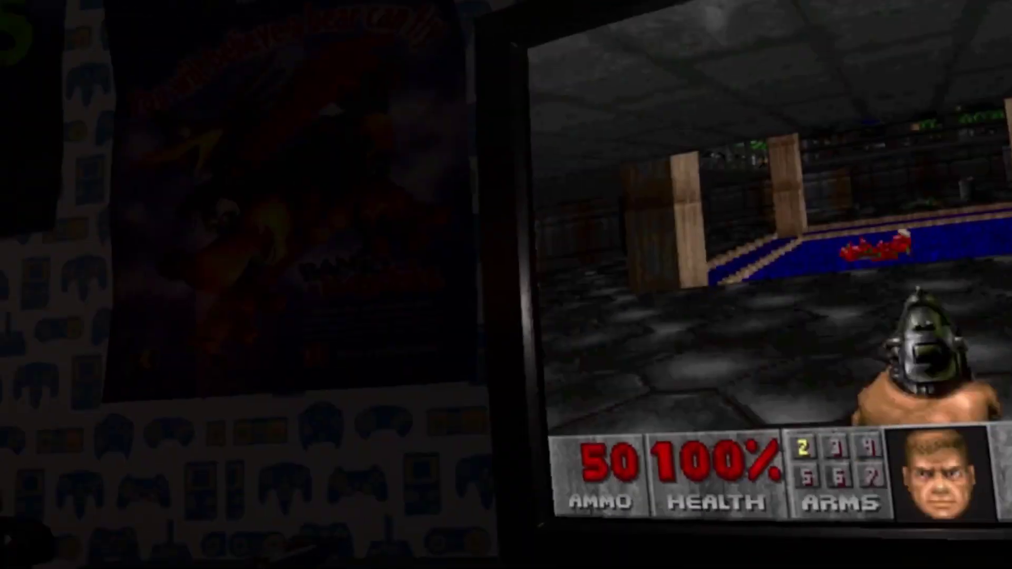
Walk through Doom's first rooms, past the blue pool and stair room, toward the red block
key(Up)
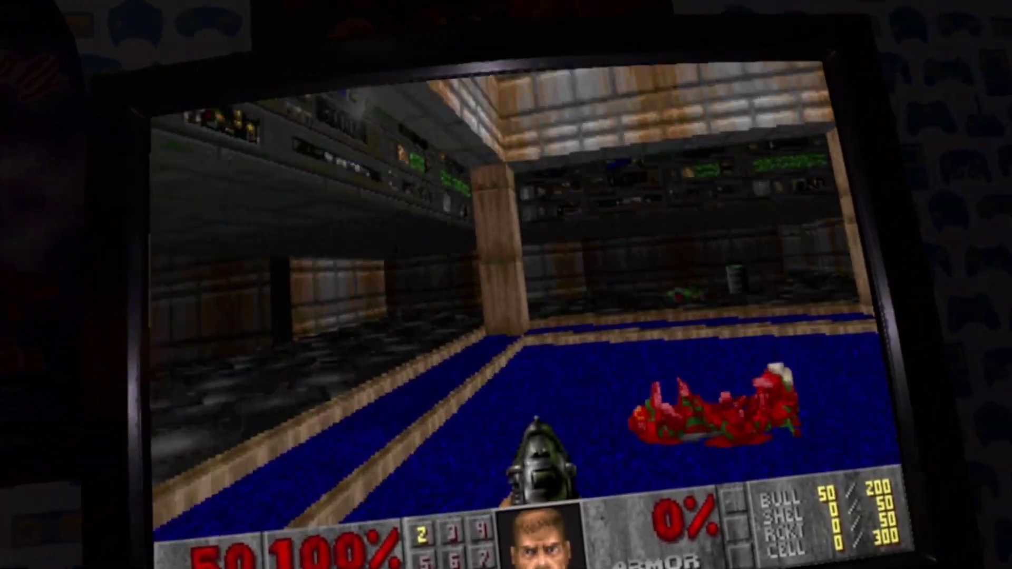
key(Left)
key(Up)
key(Right)
key(Left)
key(Up)
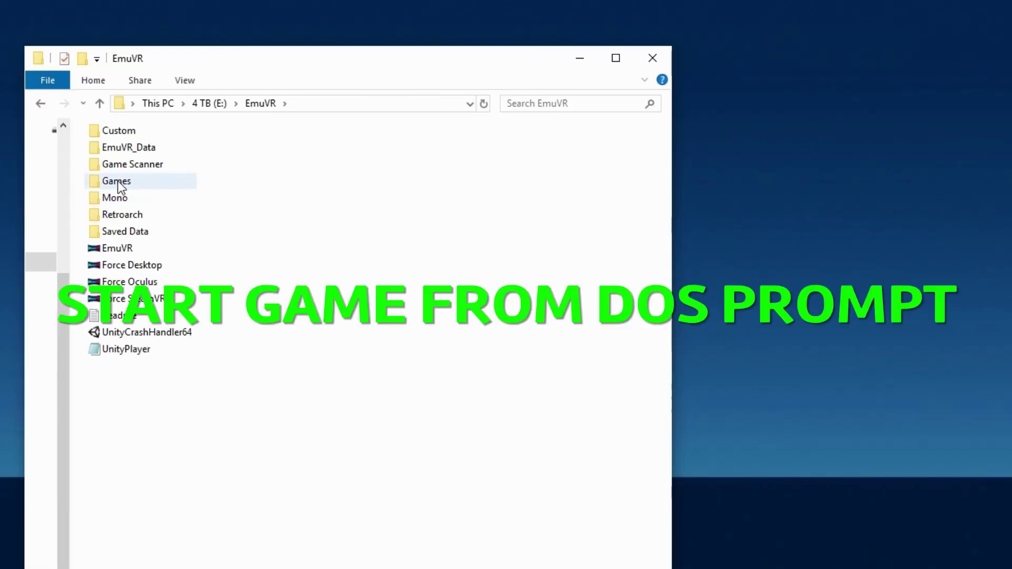
Browse to Games\DOS\Doom\doom, add a default-named New Text Document, and open it
double_click(118, 182)
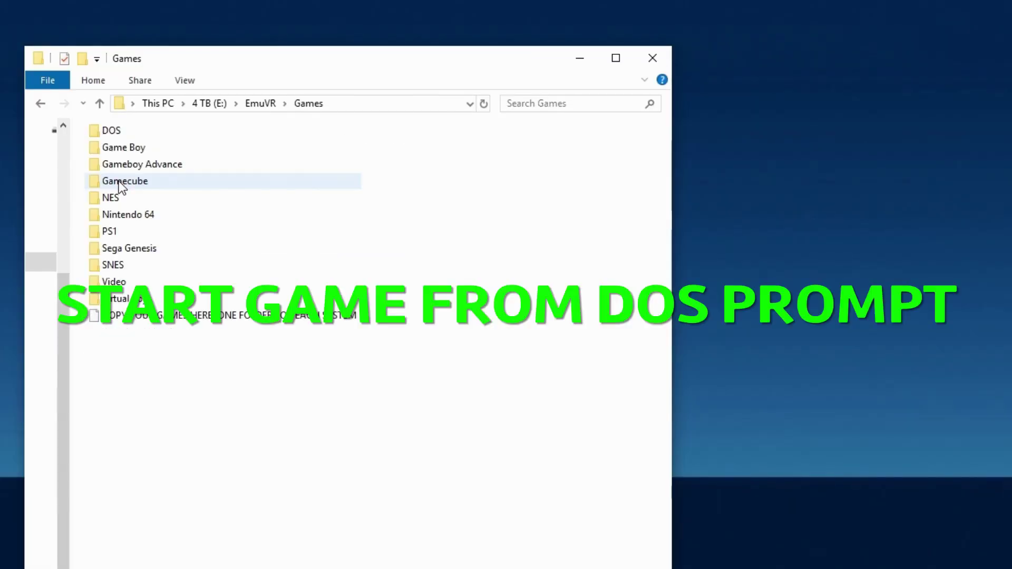
double_click(108, 131)
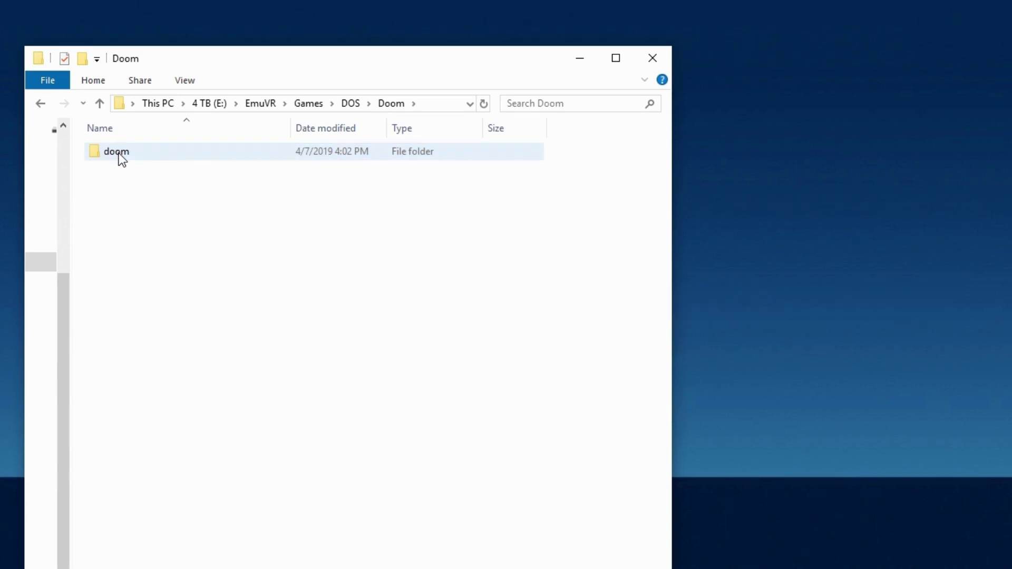
double_click(121, 152)
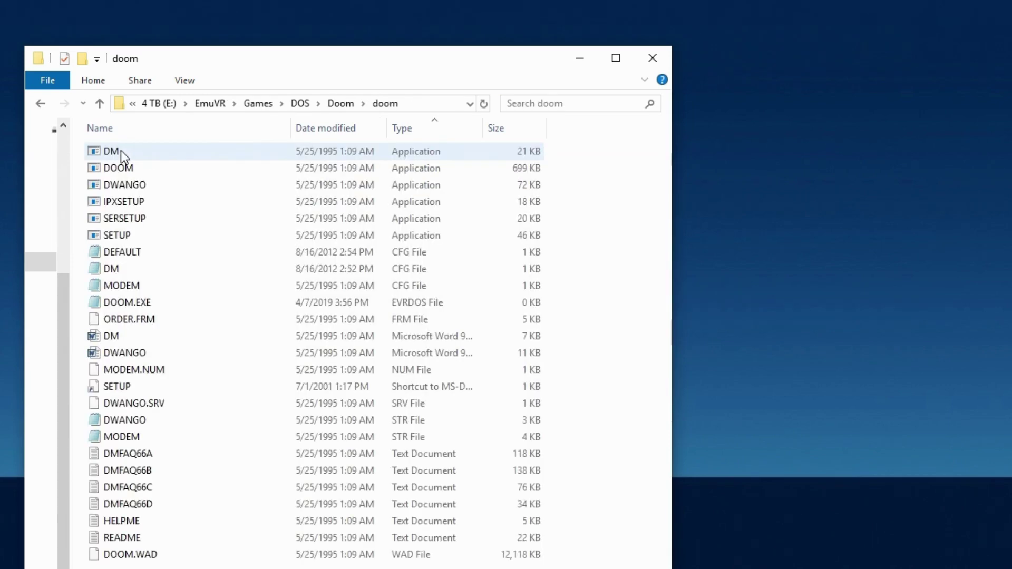
right_click(212, 301)
mouse_move(311, 491)
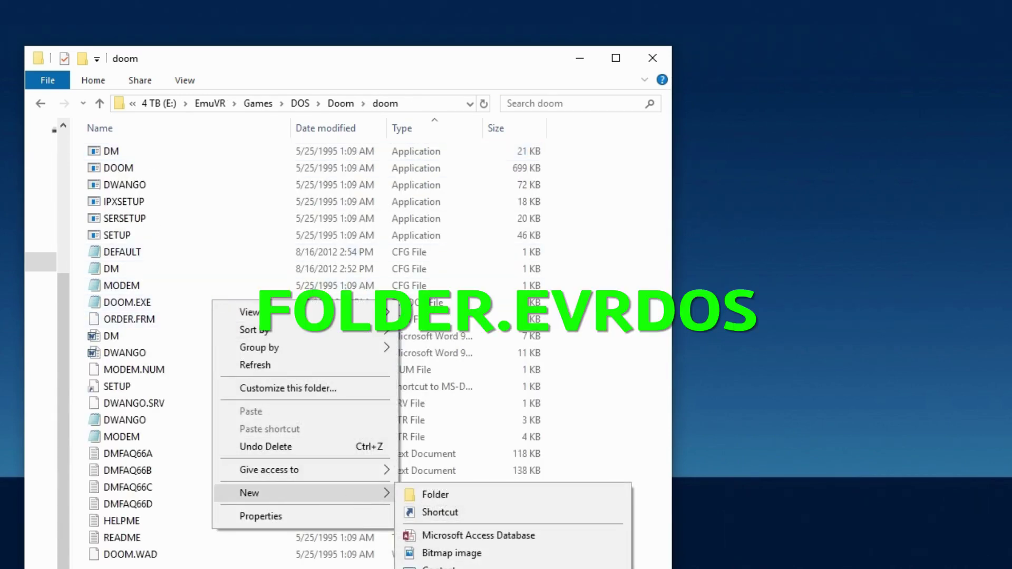
click(464, 567)
click(221, 487)
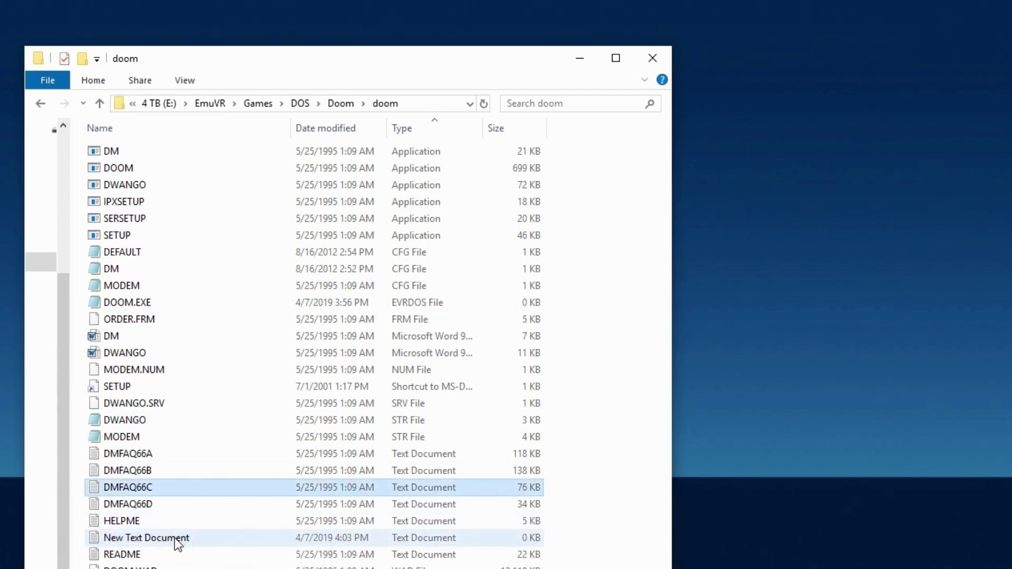
double_click(176, 538)
Save the empty Notepad document as folder.evrdos in the doom folder, close Notepad, and select the new file
click(306, 9)
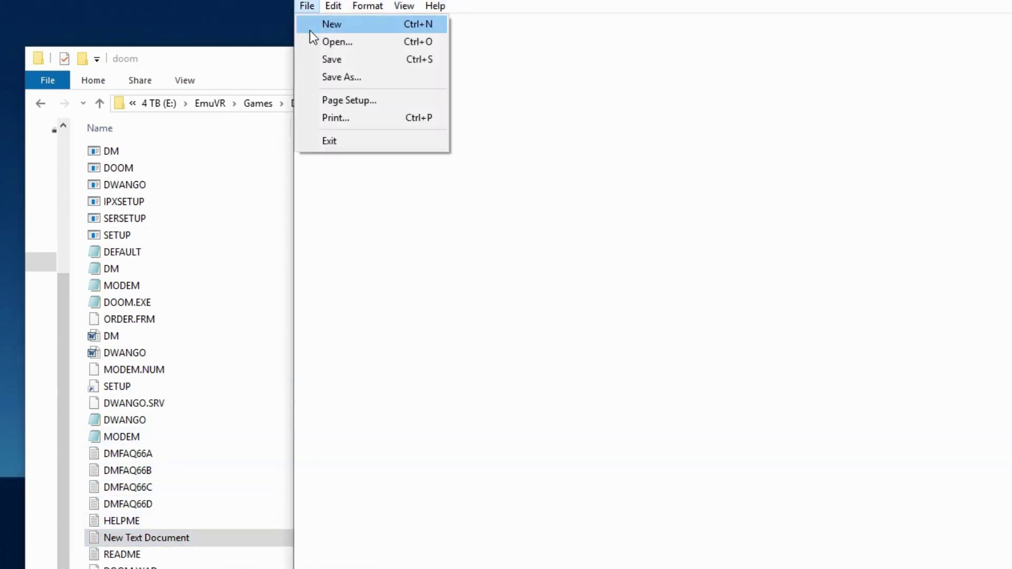
click(330, 75)
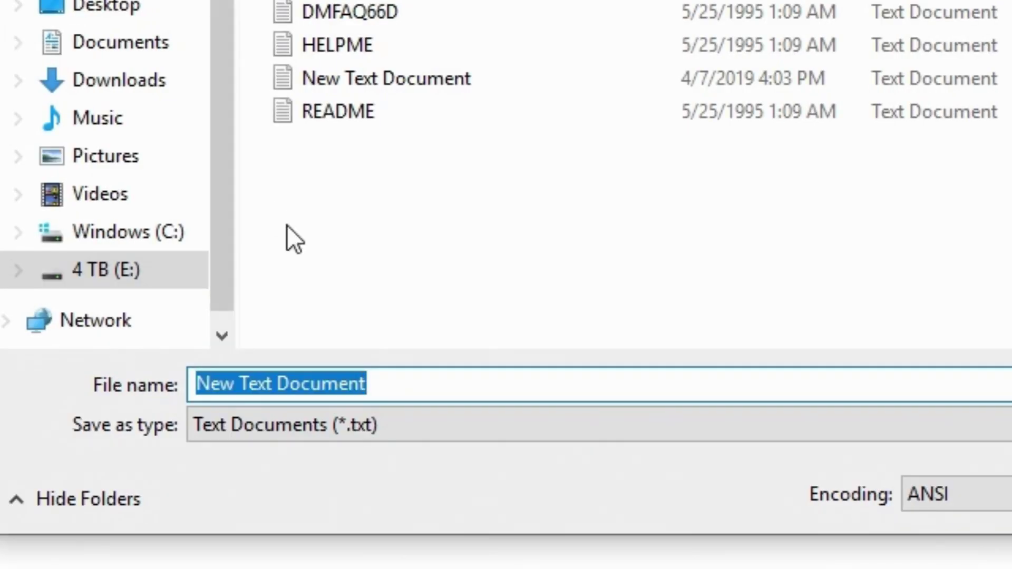
text(folder.evrdos)
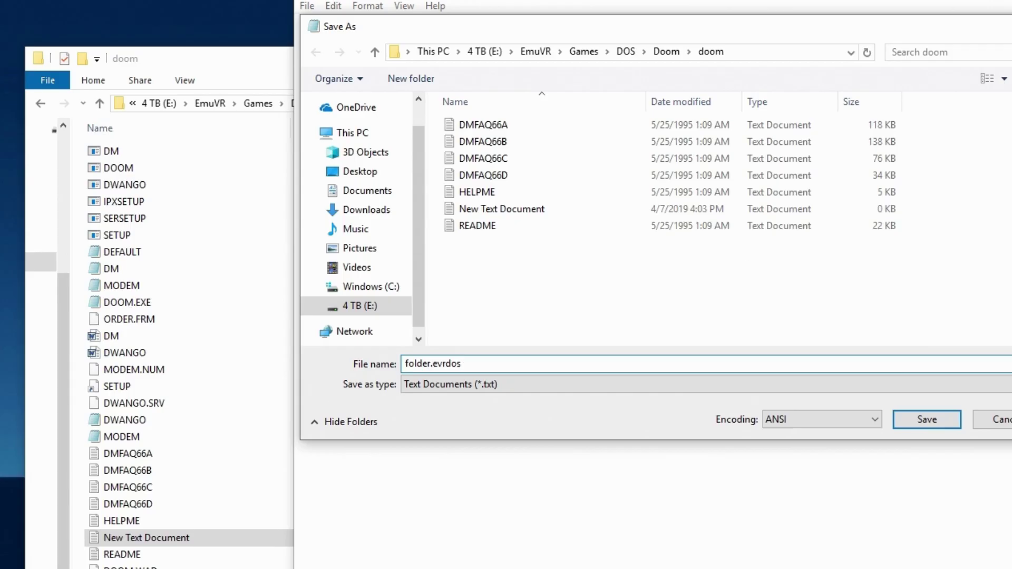
click(931, 419)
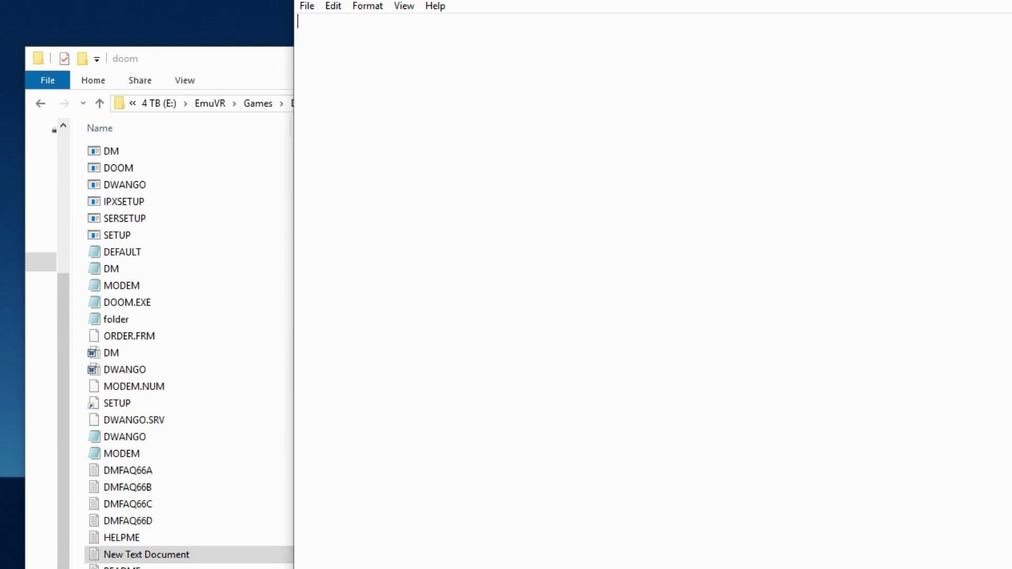
key(alt+F4)
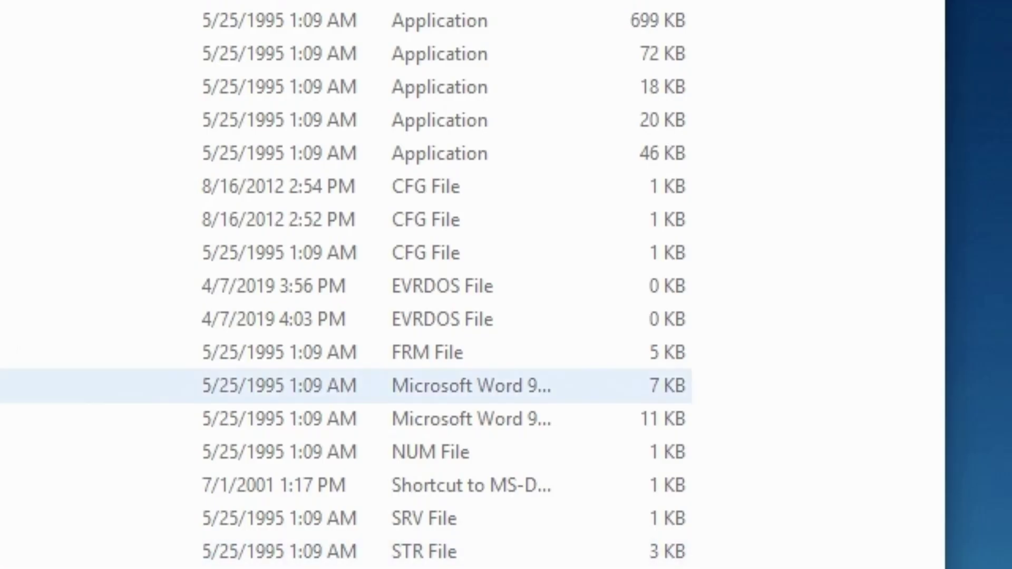
click(5, 319)
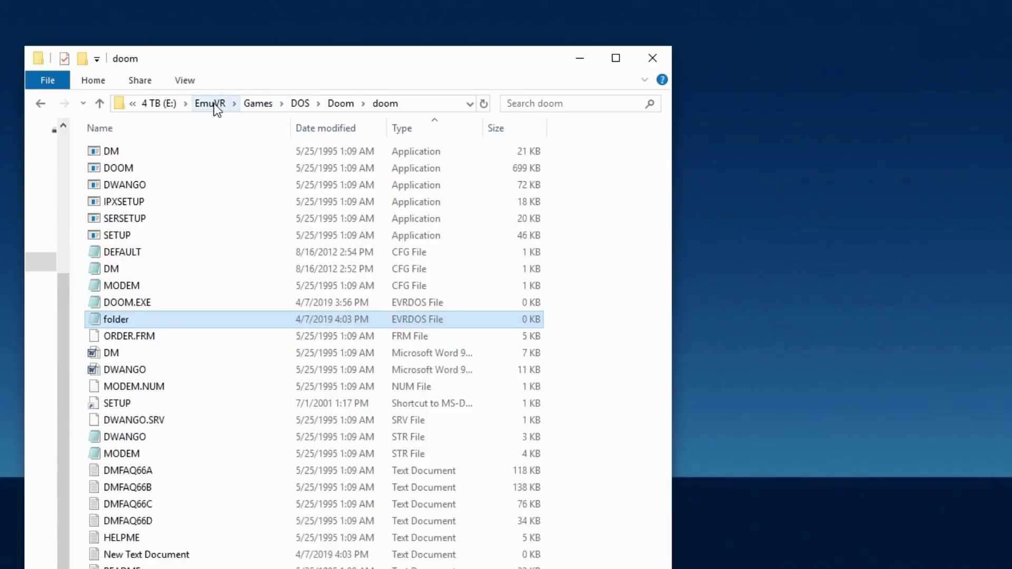
Return to the EmuVR folder, open Game Scanner, and relaunch the Game Scanner application
click(214, 104)
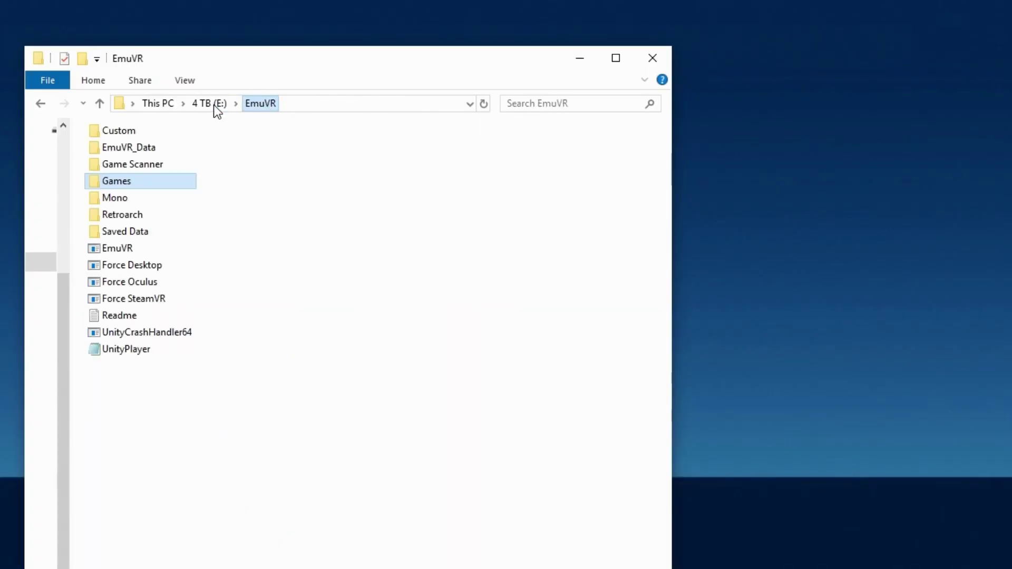
double_click(124, 164)
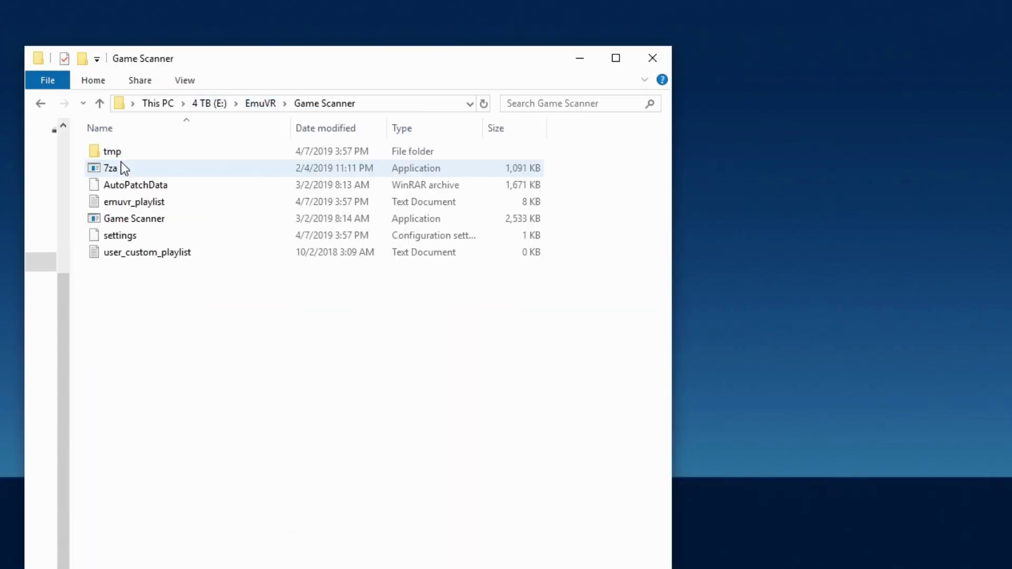
double_click(124, 218)
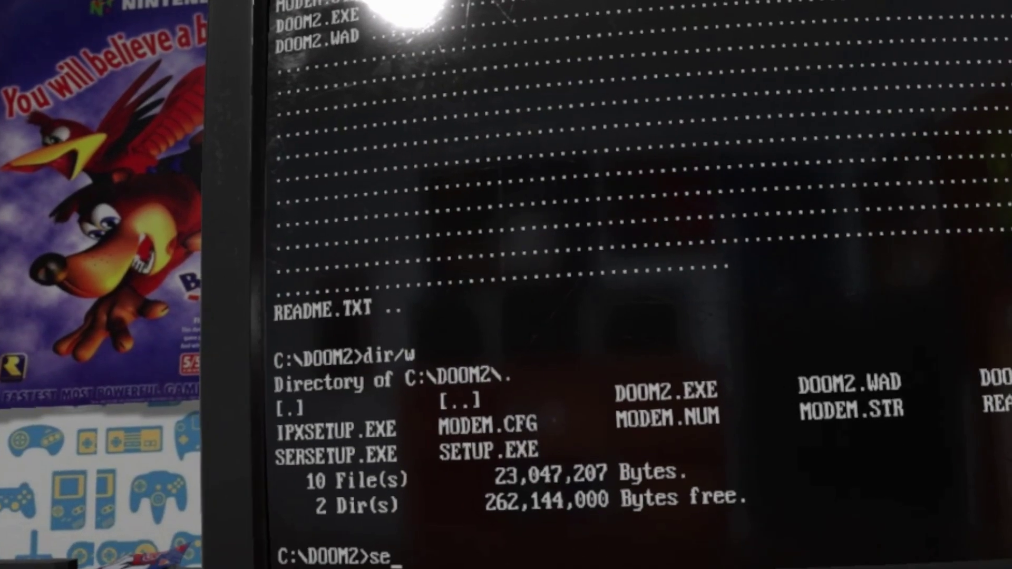
Run DOOM II setup with Keyboard only controls and Sound Blaster music and effects (port 220, IRQ 7, DMA 1)
text(t)
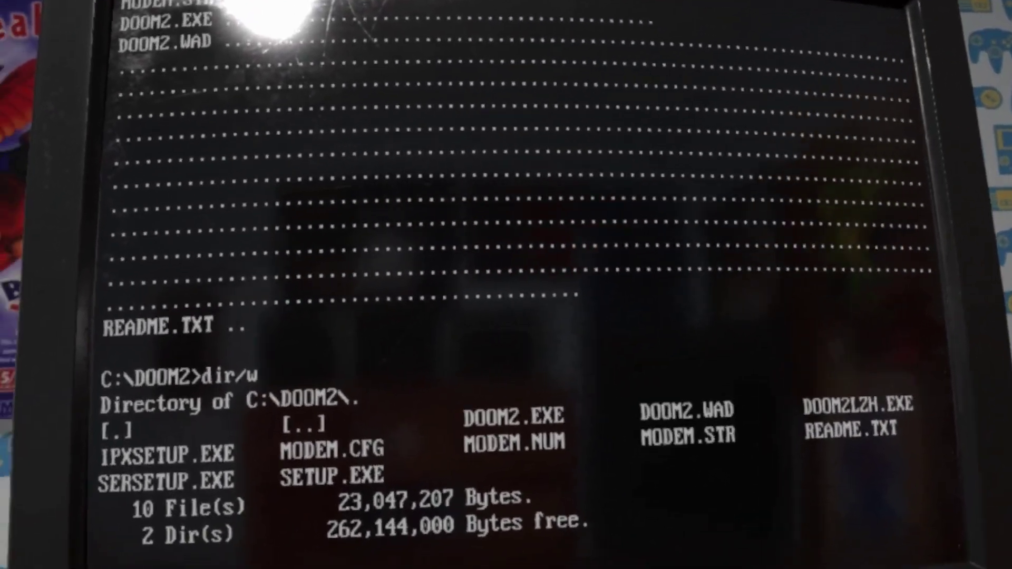
key(Return)
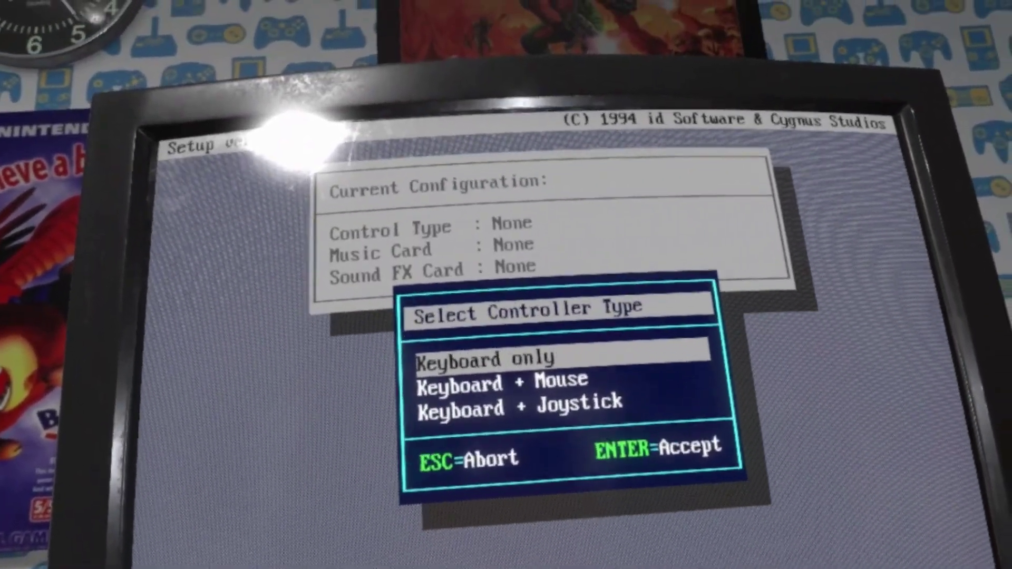
key(Return)
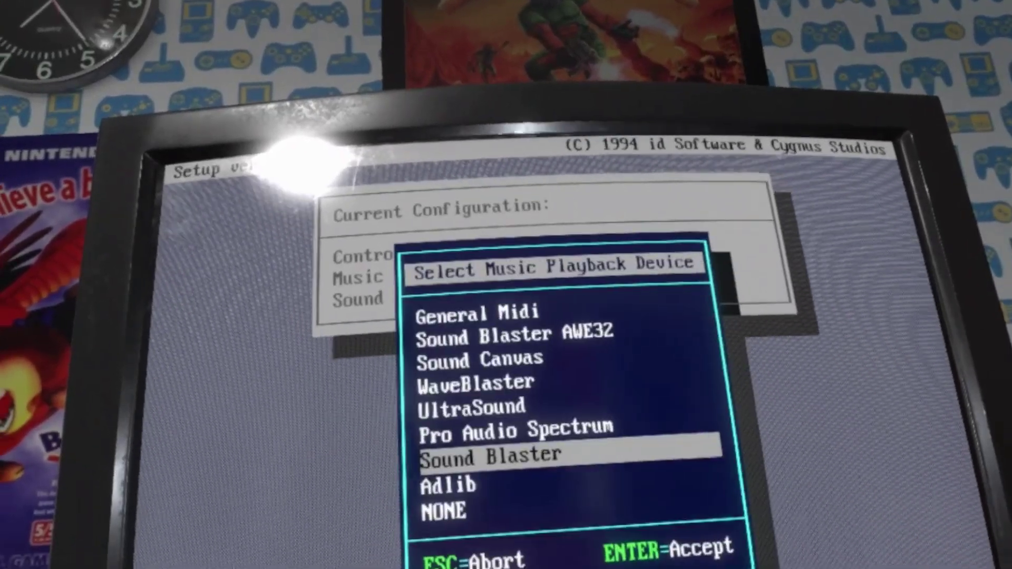
key(Return)
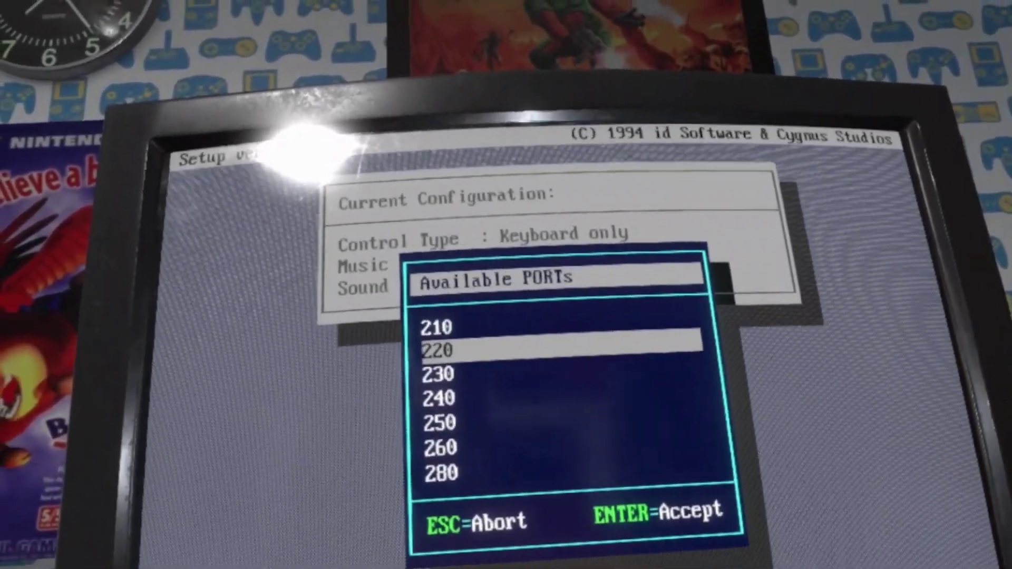
key(Return)
key(Return)
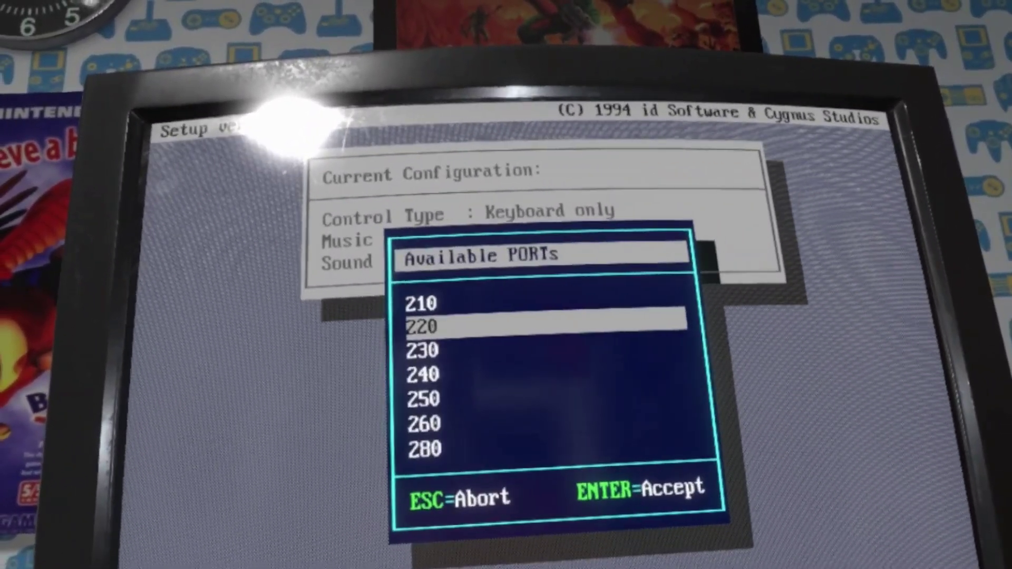
key(Return)
key(Return)
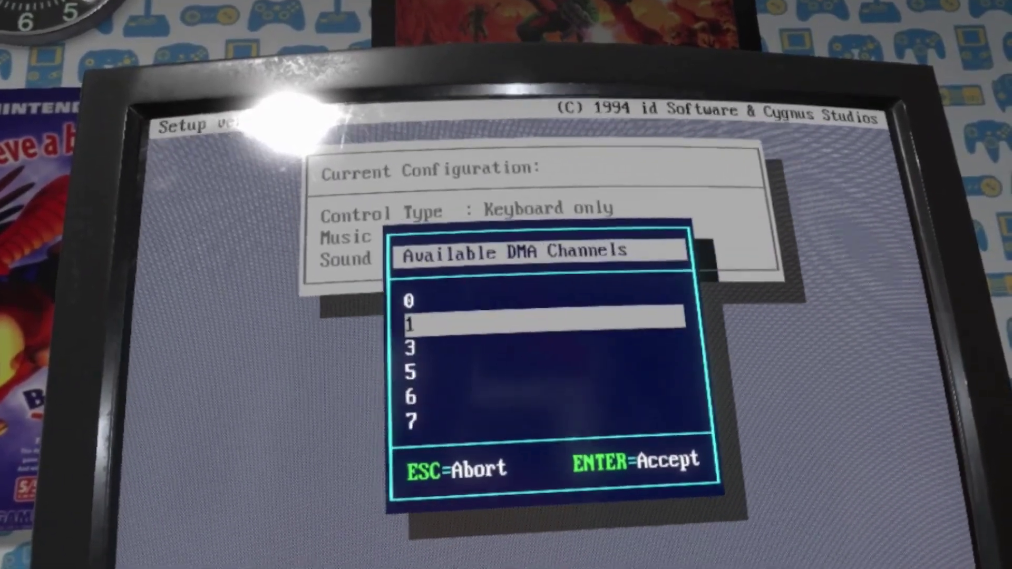
key(Return)
key(Return)
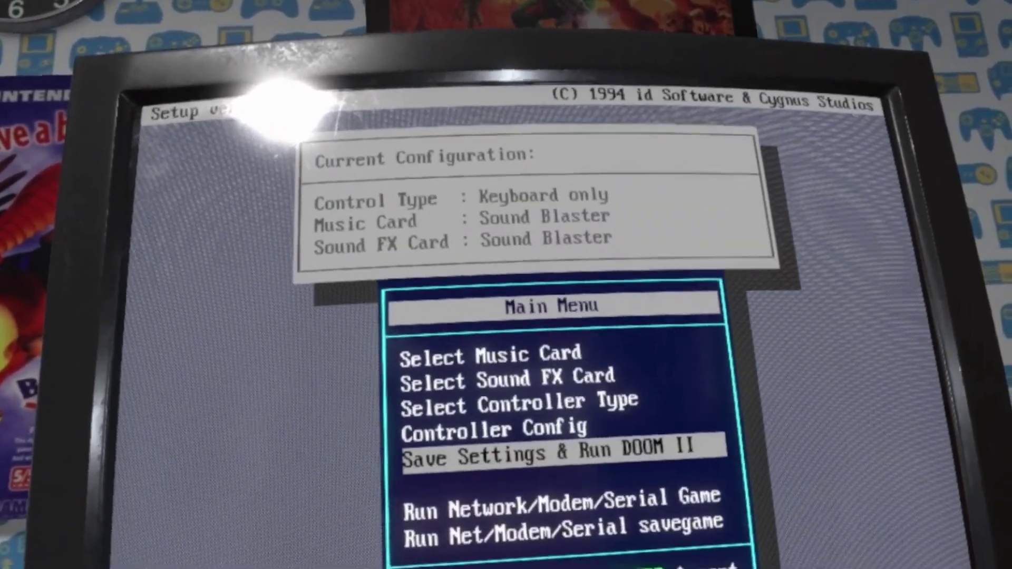